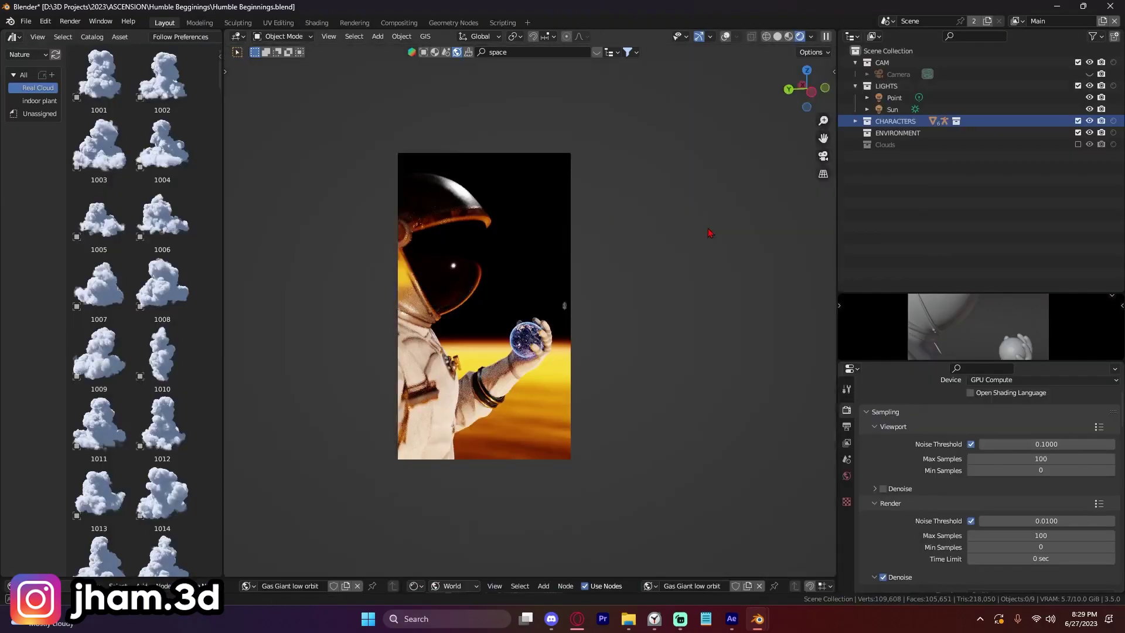
- Orbit and zoom around the astronaut, then return to the portrait camera view
middle_click_drag(711, 234, 644, 316)
scroll(610, 307, "up", 10)
scroll(719, 383, "up", 5)
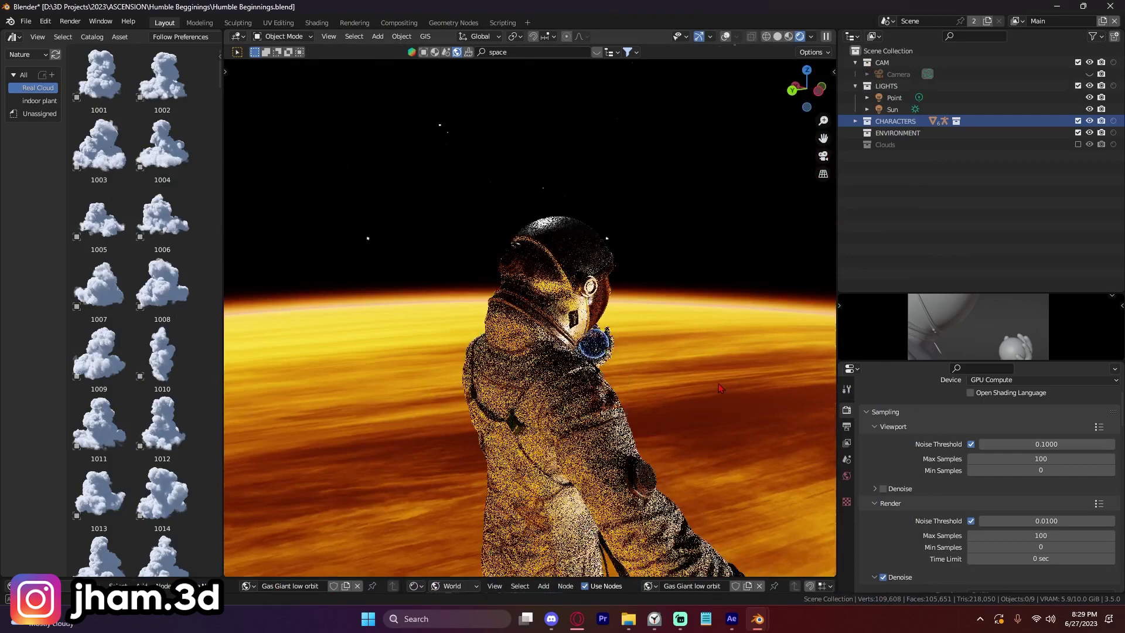
key("KP_0")
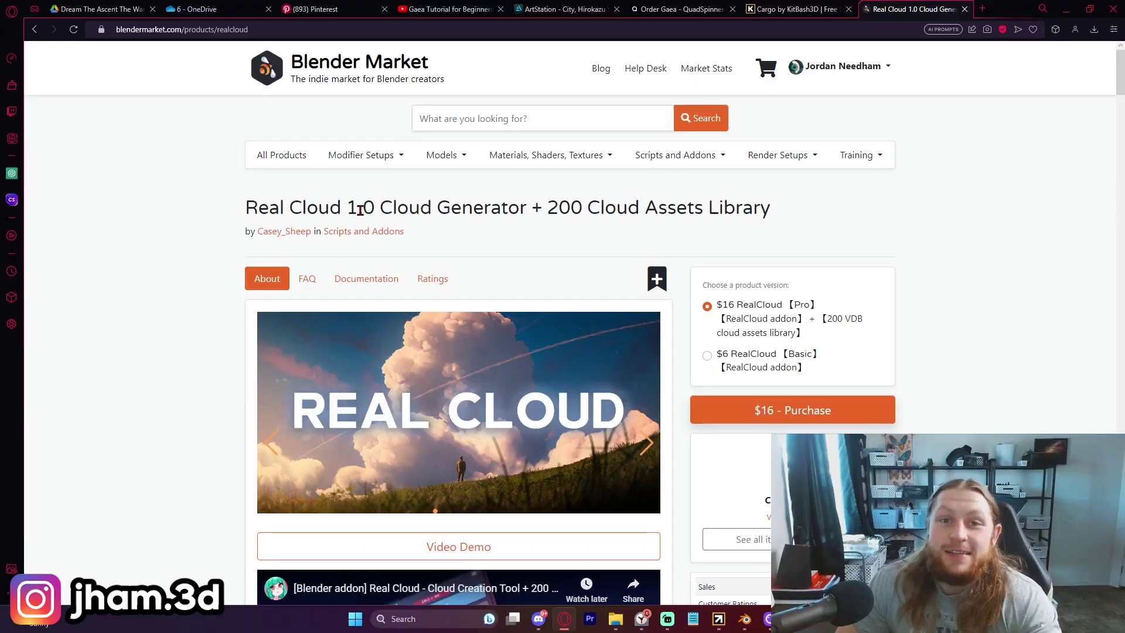
- Scroll through the Real Cloud 1.0 product page and its VDB cloud library
scroll(563, 231, "down", 2)
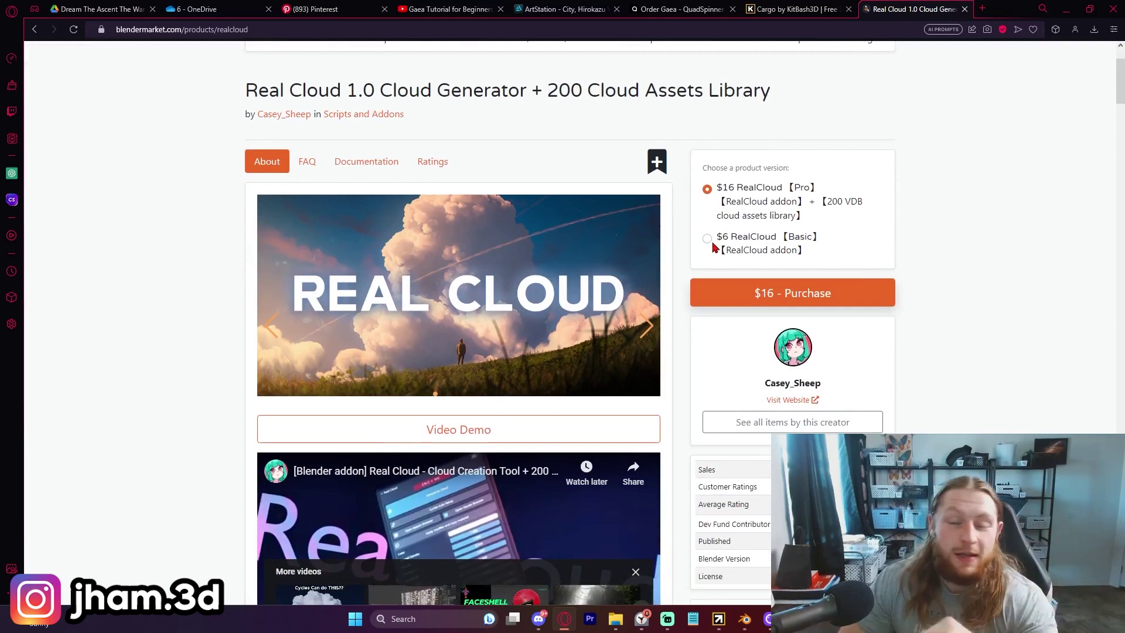
scroll(617, 265, "down", 2)
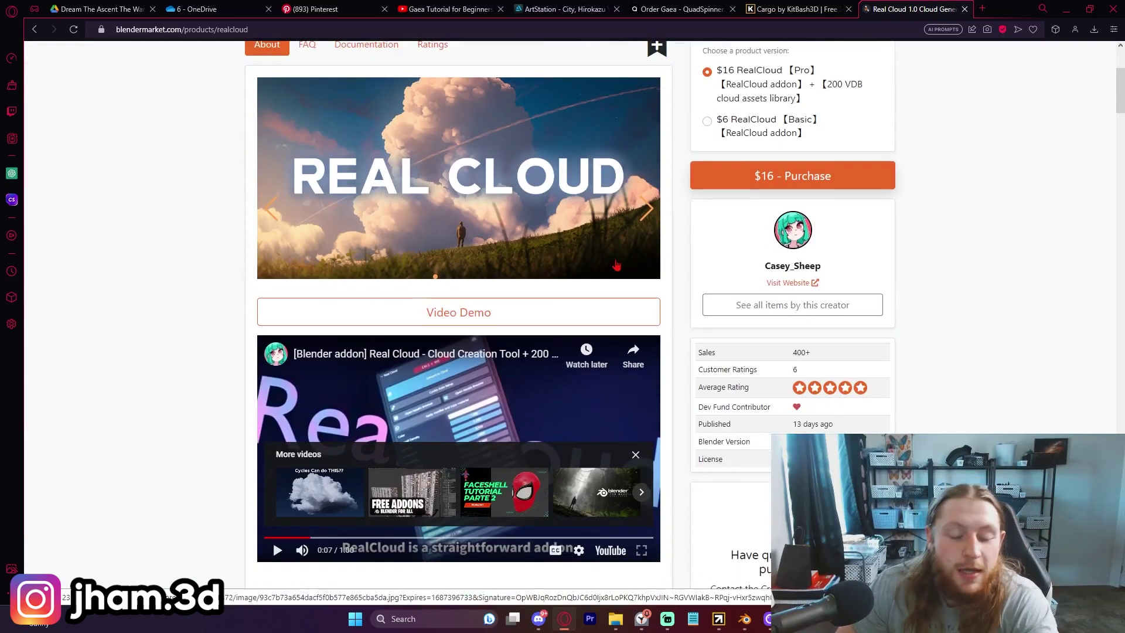
scroll(616, 265, "down", 3)
scroll(636, 279, "down", 10)
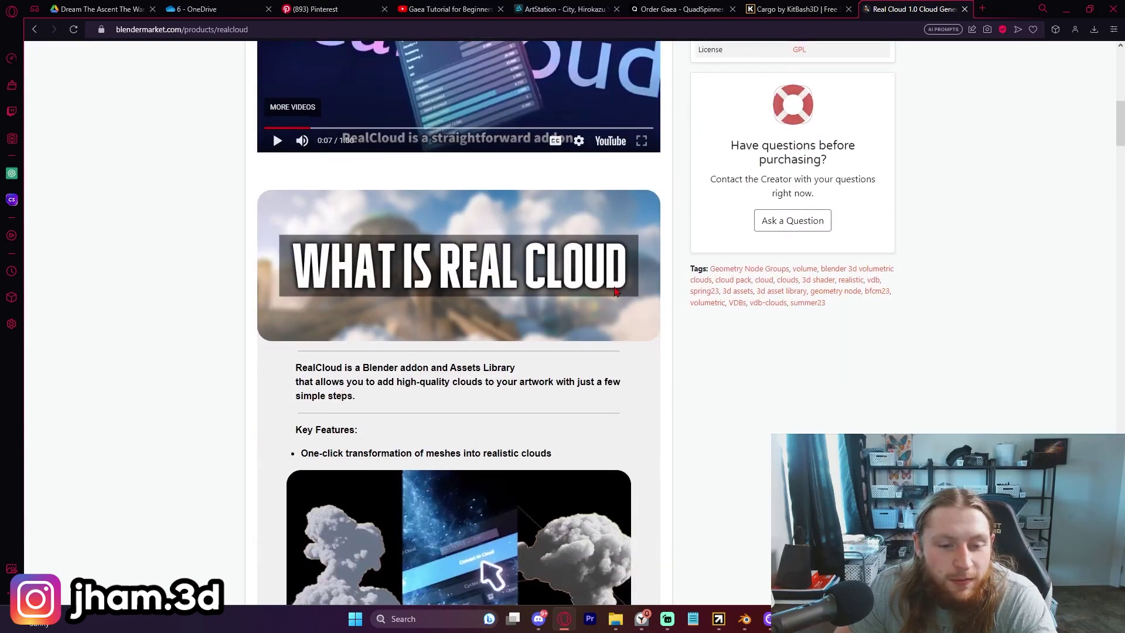
scroll(612, 291, "down", 8)
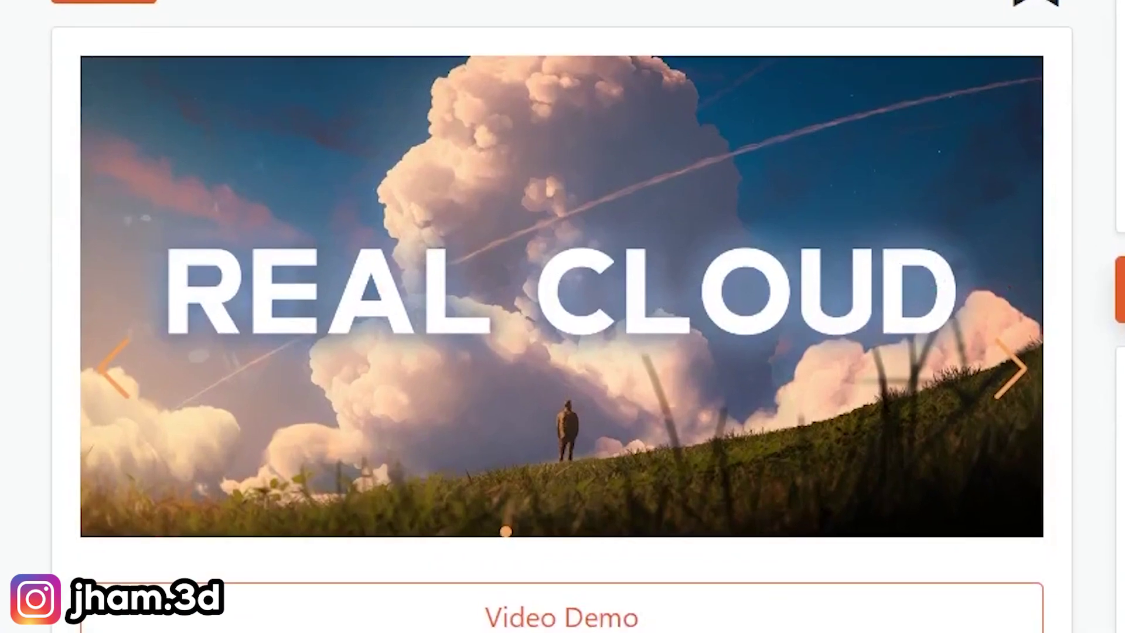
scroll(927, 78, "down", 15)
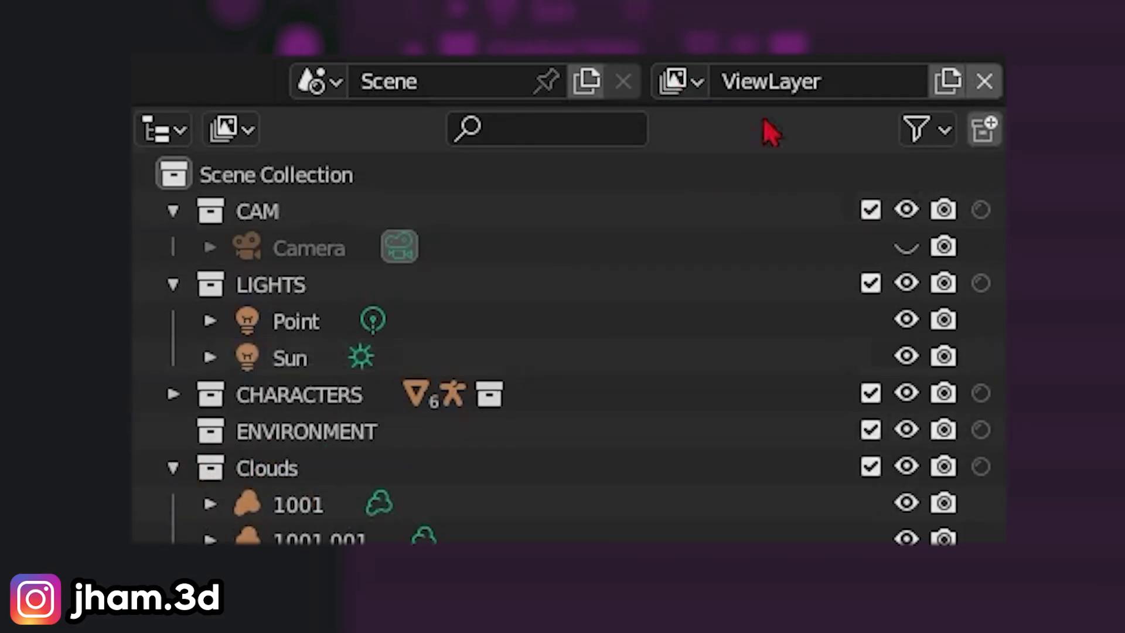
- Add a new view layer for the clouds
left_click(1017, 21)
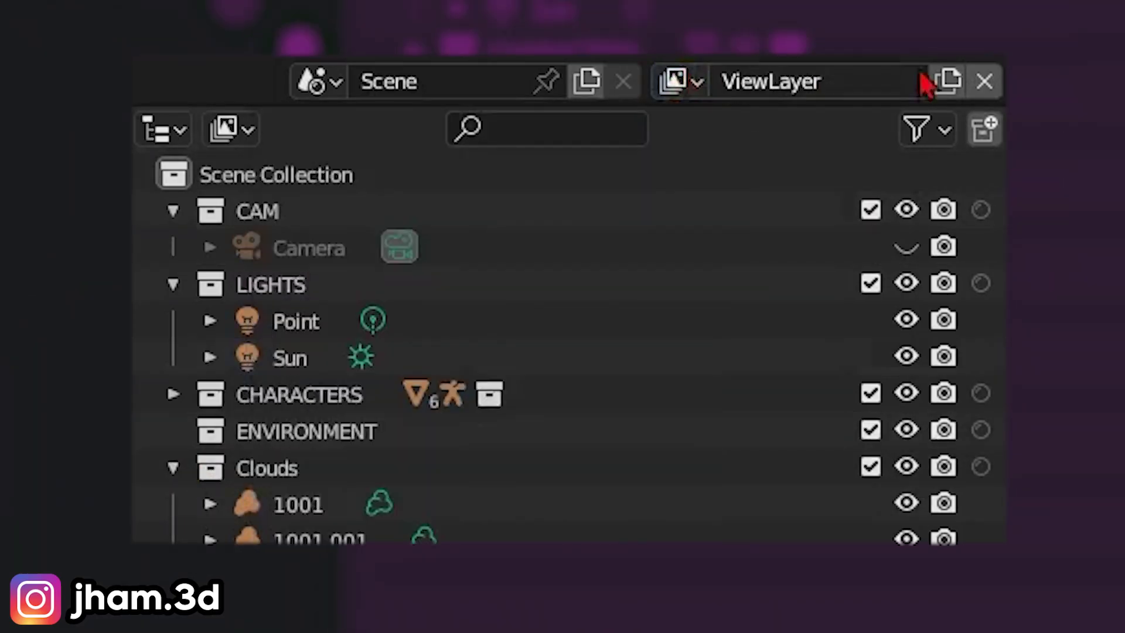
left_click(949, 83)
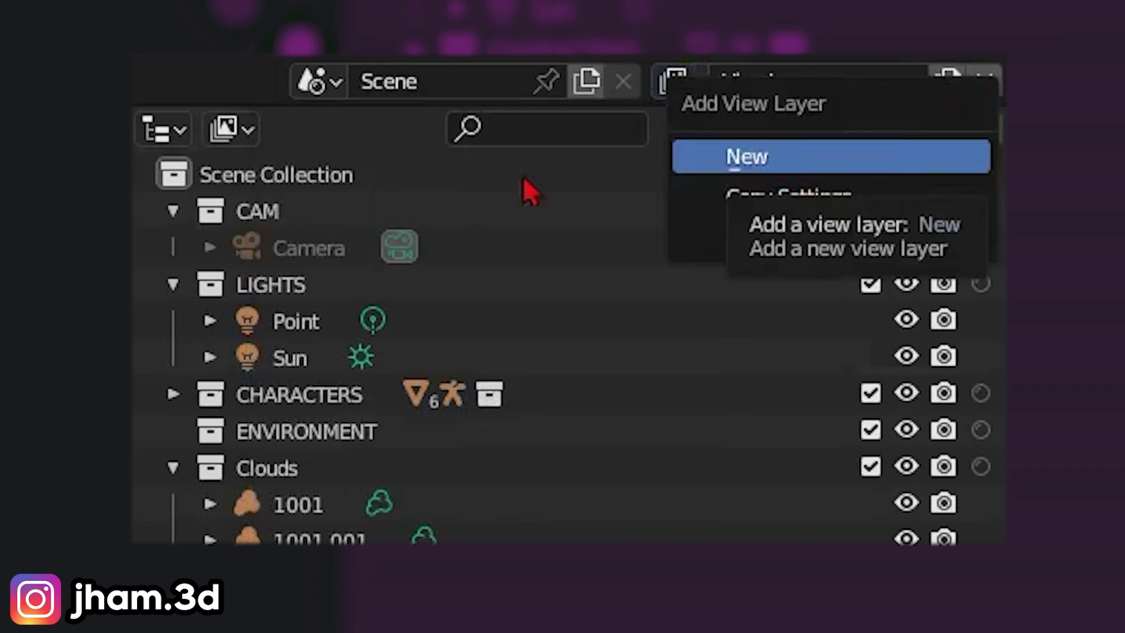
left_click(691, 91)
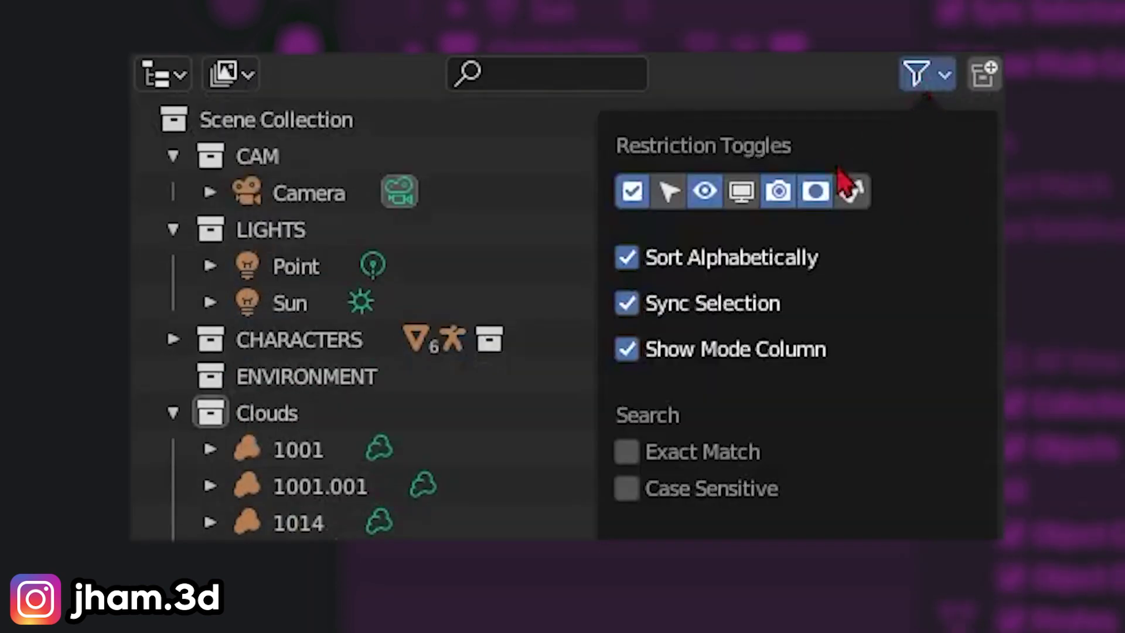
- Show the Holdout restriction toggle for collections in the Outliner
left_click(814, 196)
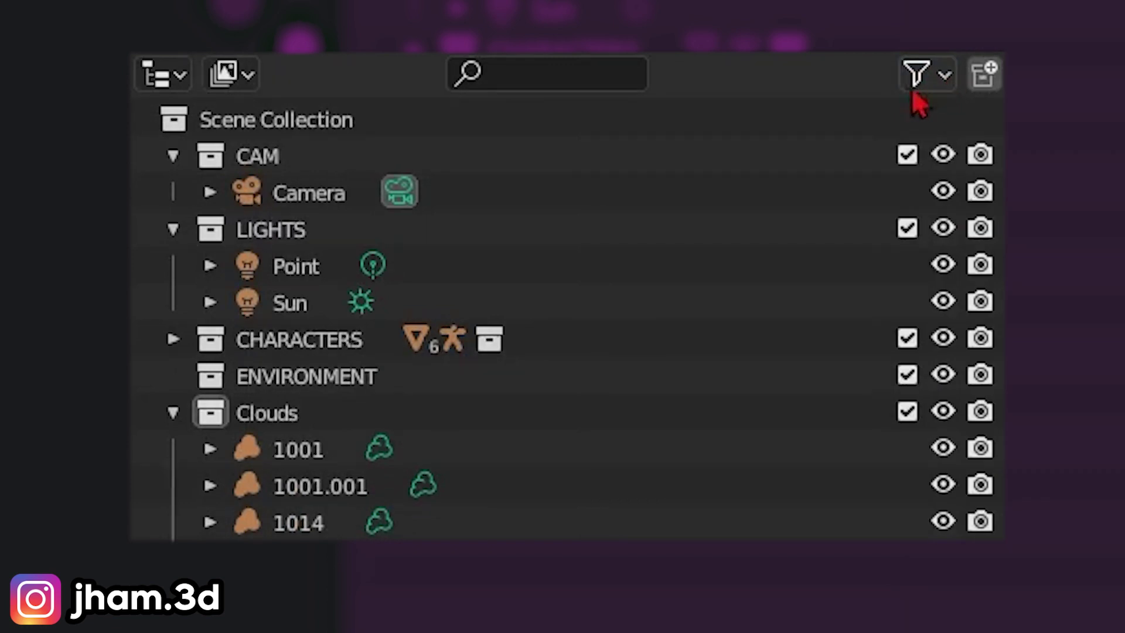
left_click(942, 83)
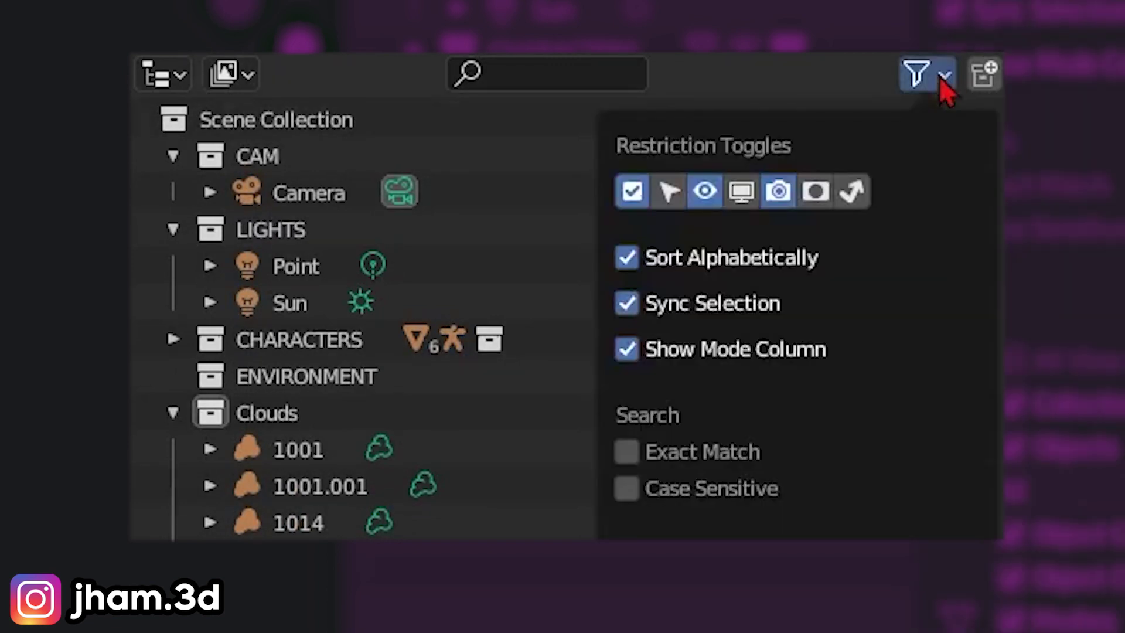
left_click(820, 199)
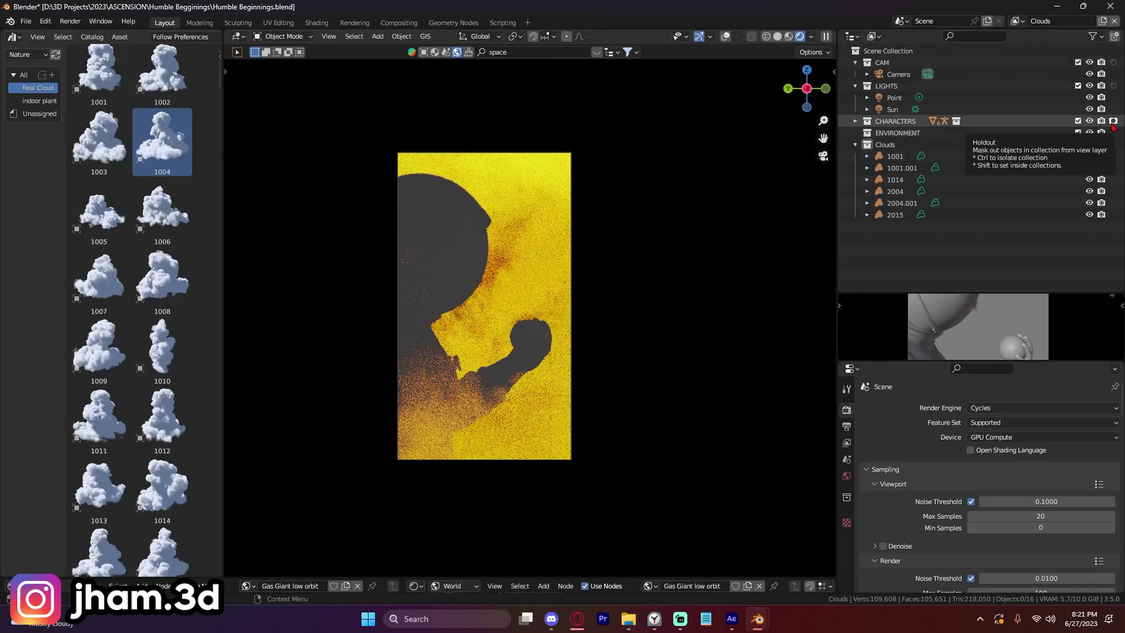
- Re-enable Holdout on CHARACTERS and check its SpaceSuit and Earth children
left_click(1114, 121)
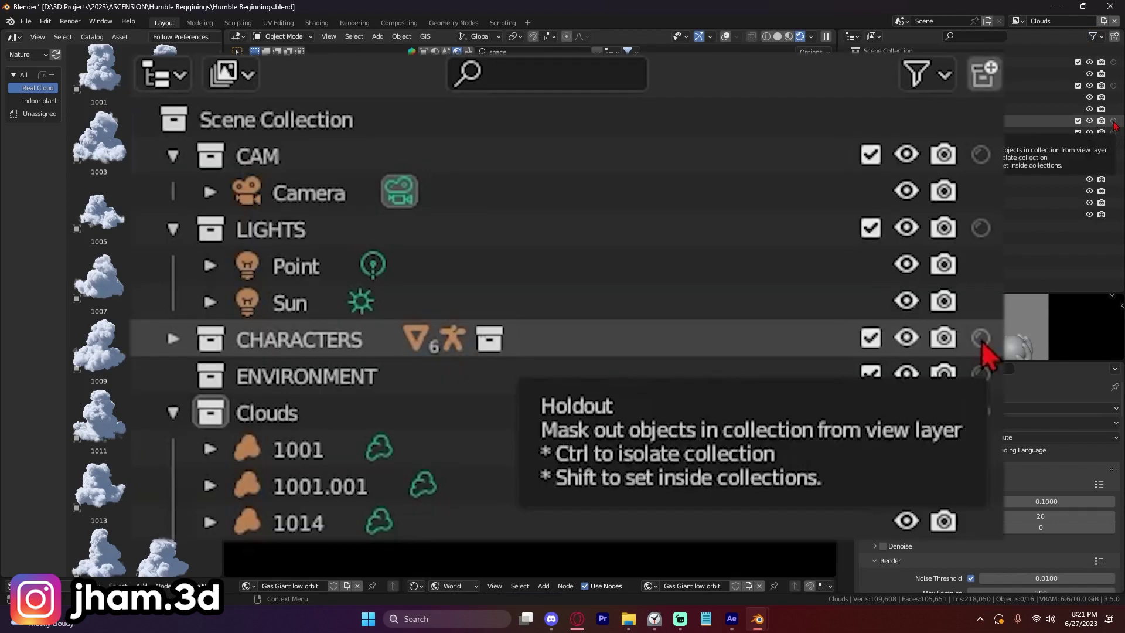
left_click(1114, 121)
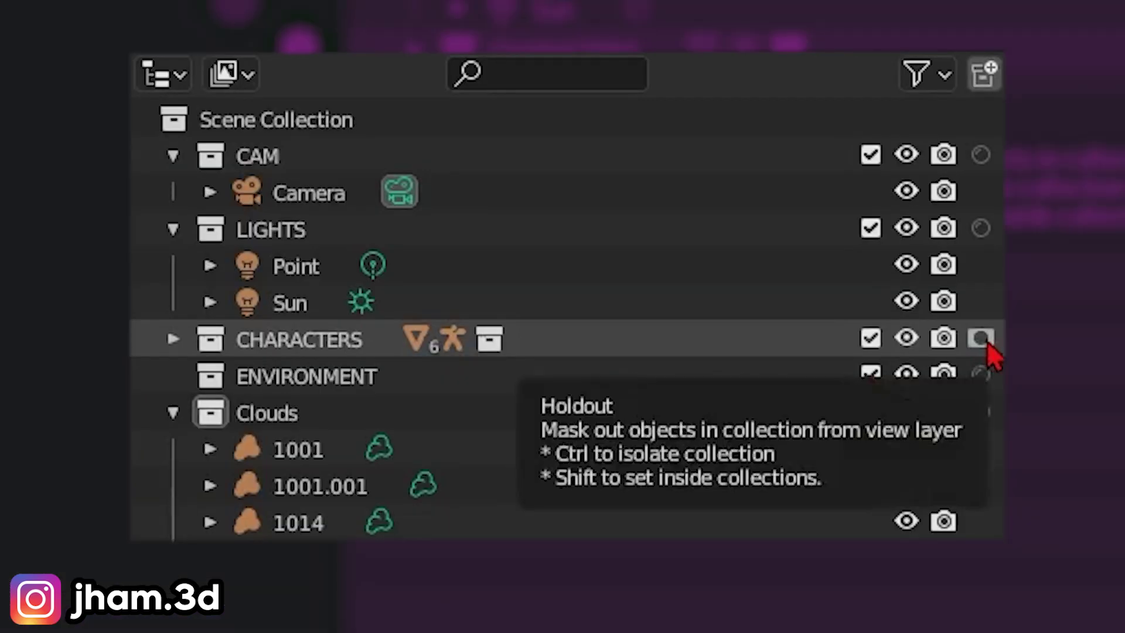
left_click(987, 342)
left_click(174, 342)
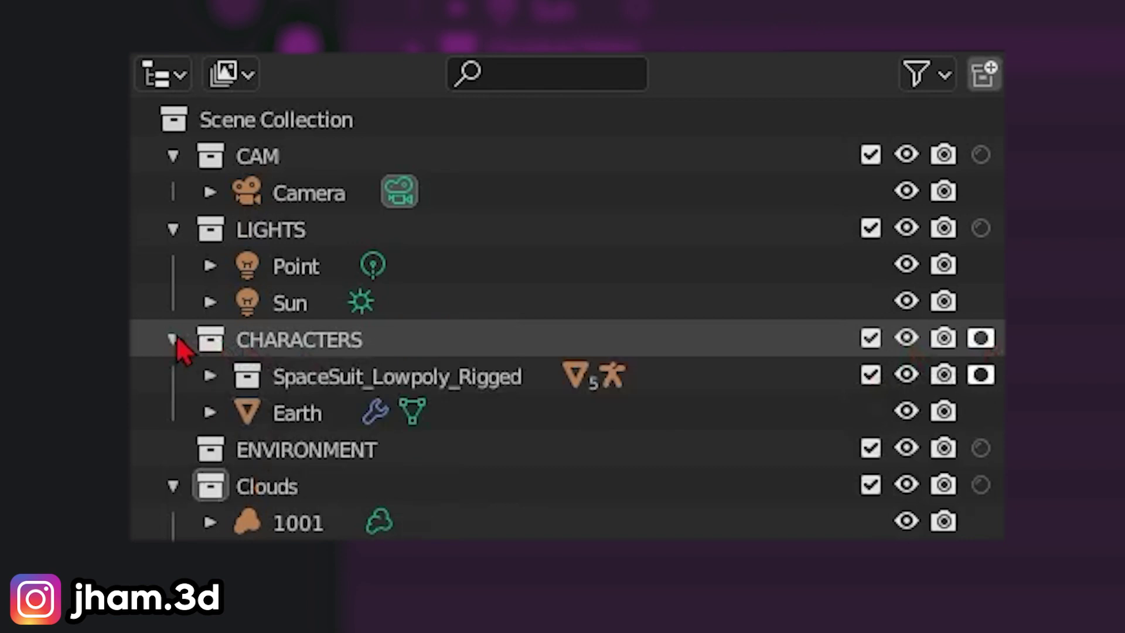
left_click(210, 381)
left_click(209, 449)
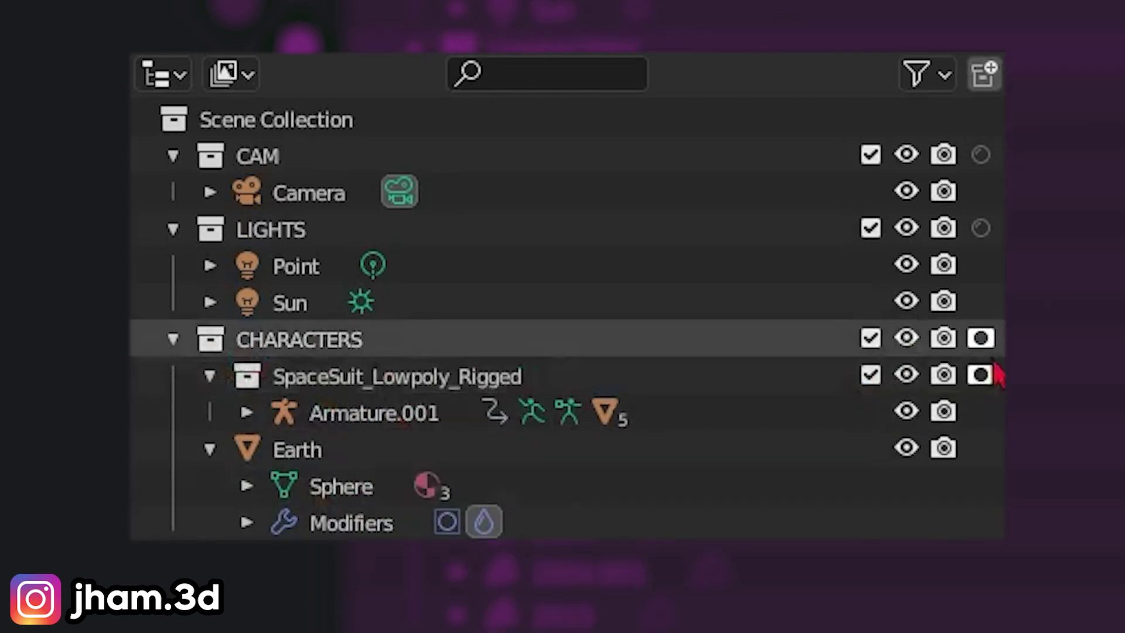
left_click(173, 340)
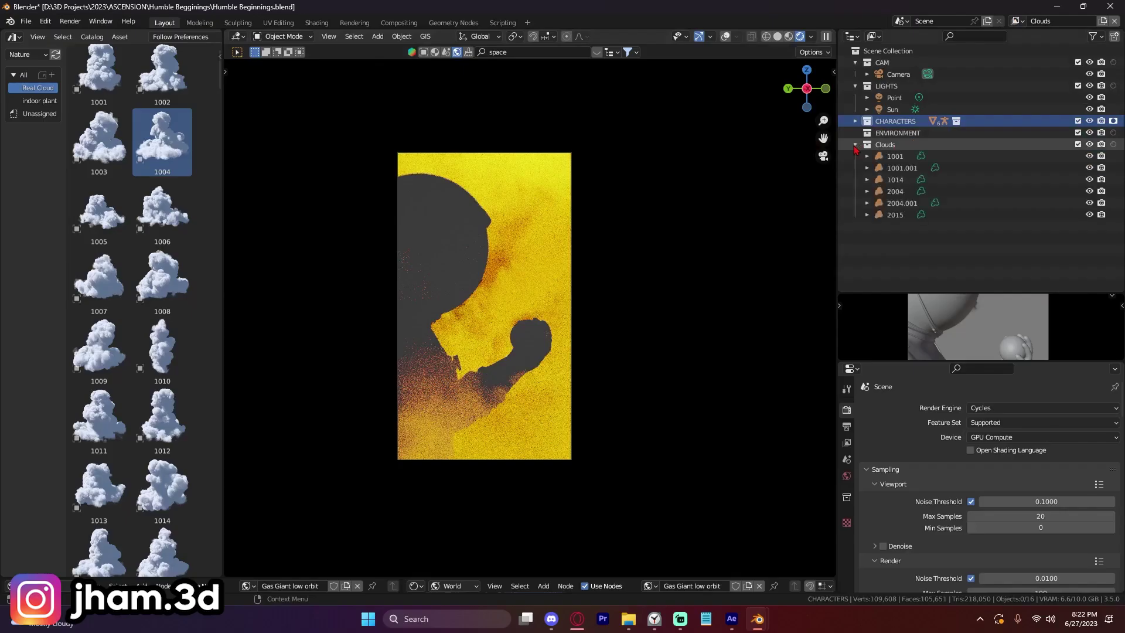
- Check the six objects in the Clouds collection and fold it away
left_click(855, 146)
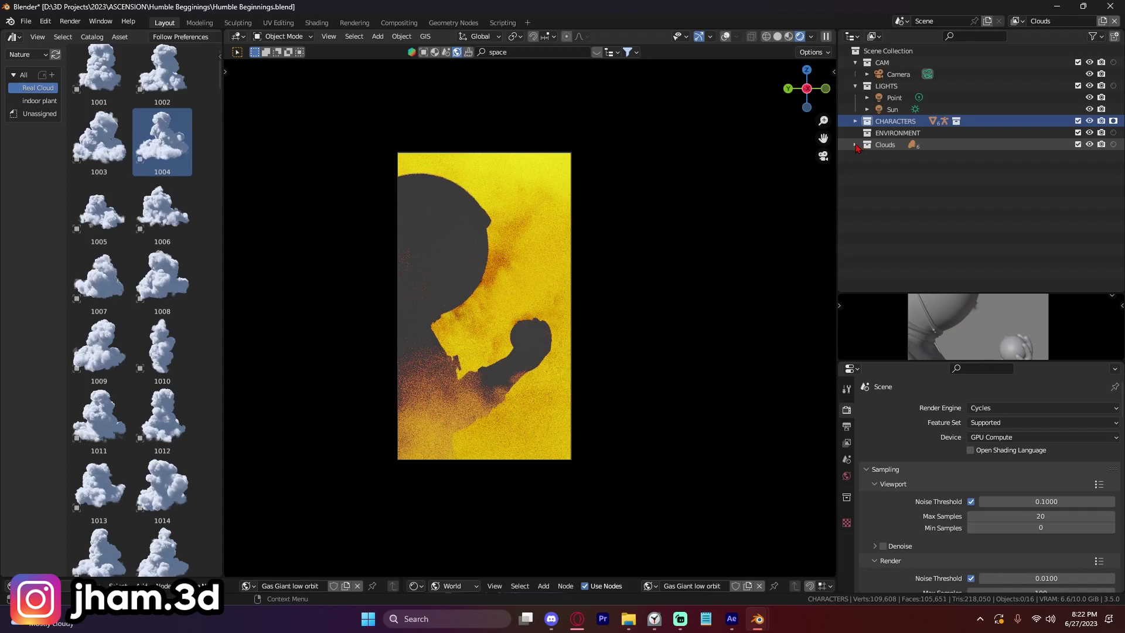
left_click(856, 145)
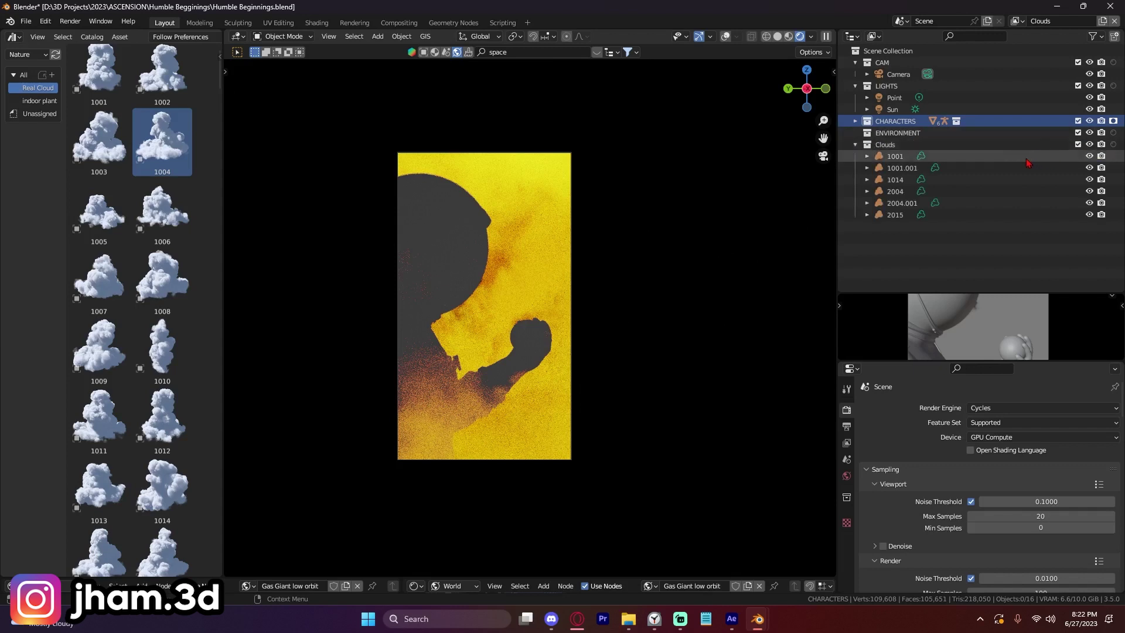
left_click(855, 144)
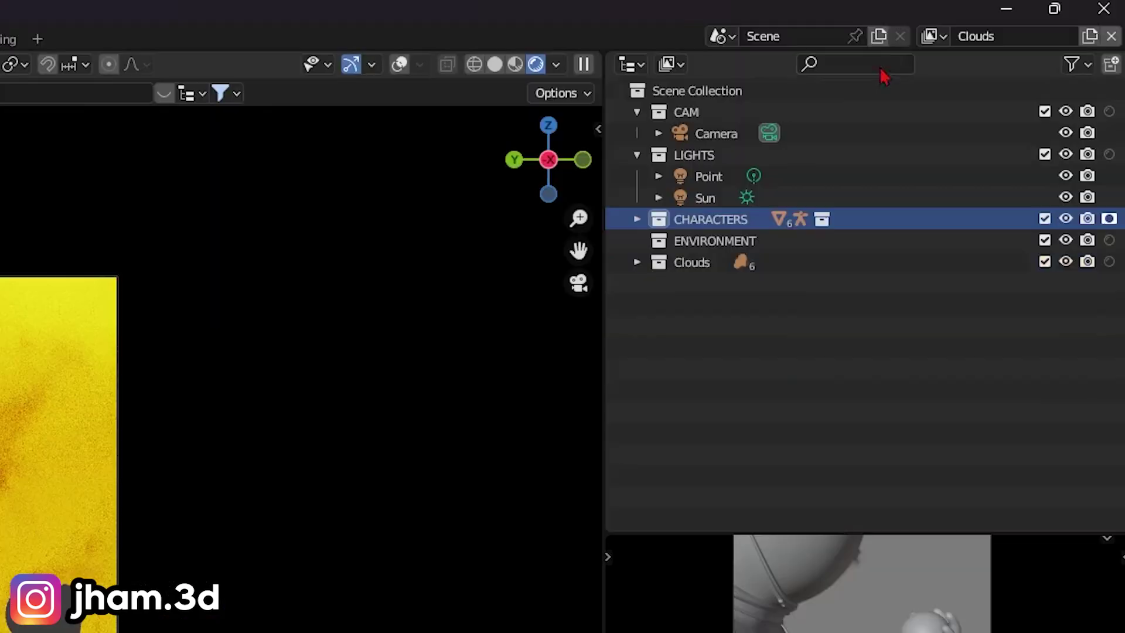
- Switch to the original ViewLayer and rename it 'Main'
left_click(1016, 21)
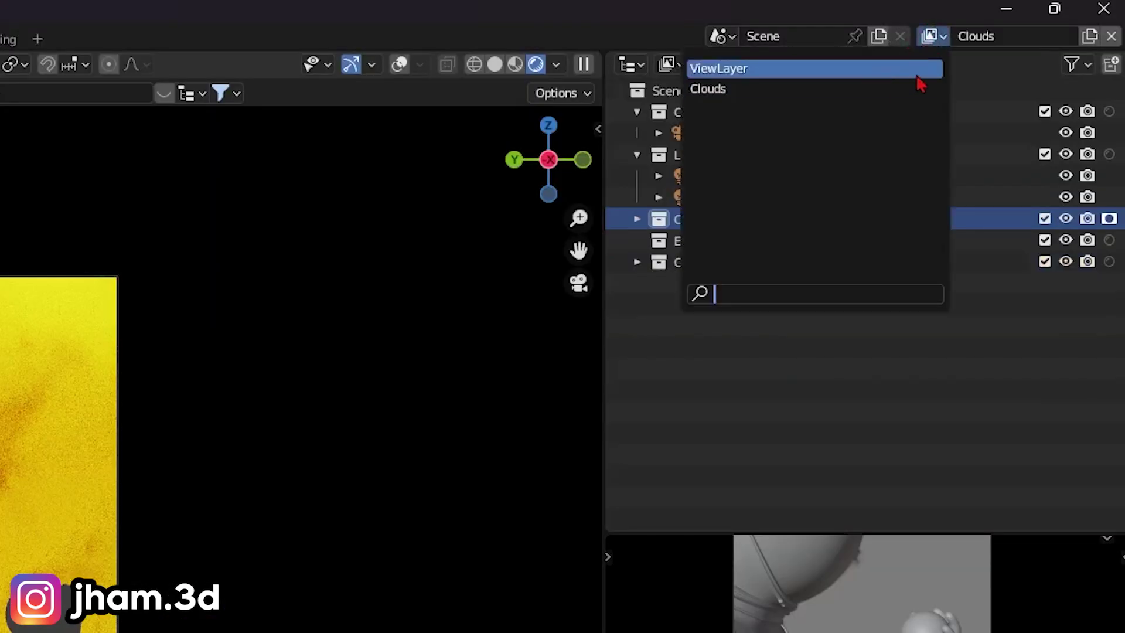
left_click(933, 63)
double_click(997, 37)
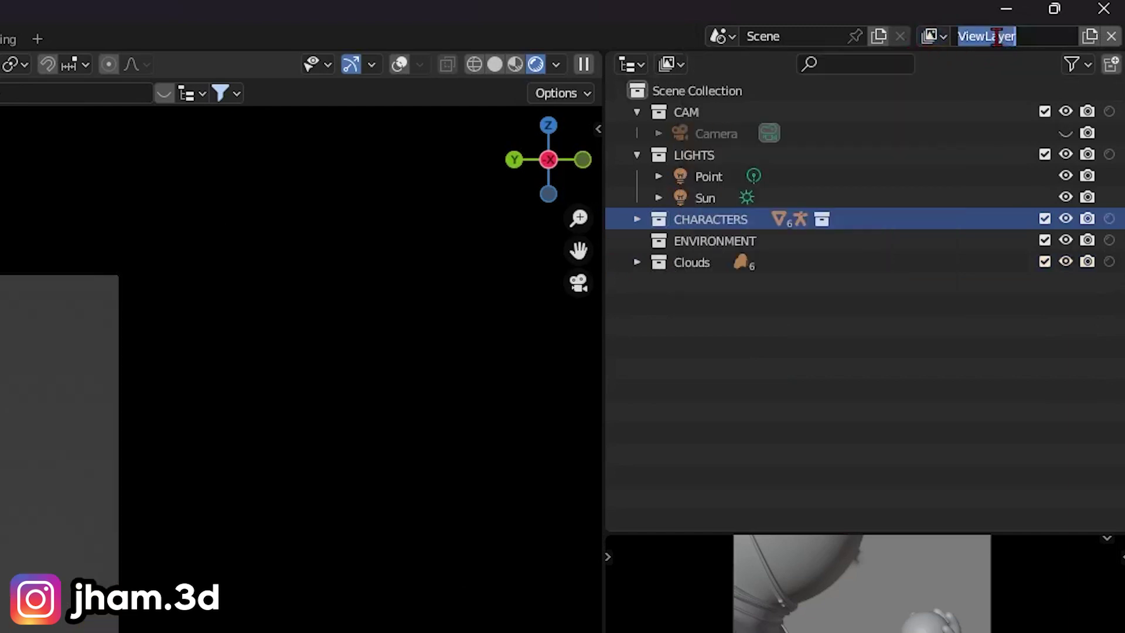
key("BackSpace")
type("Main")
key("Return")
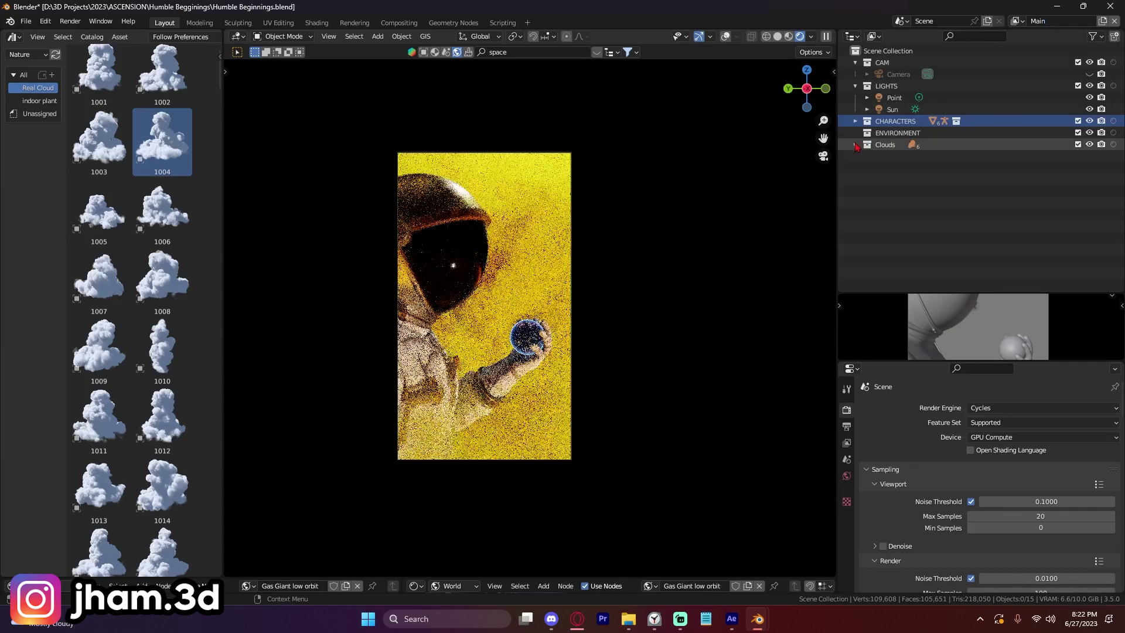
- Exclude the Clouds collection from the Main view layer
left_click(856, 145)
left_click(857, 145)
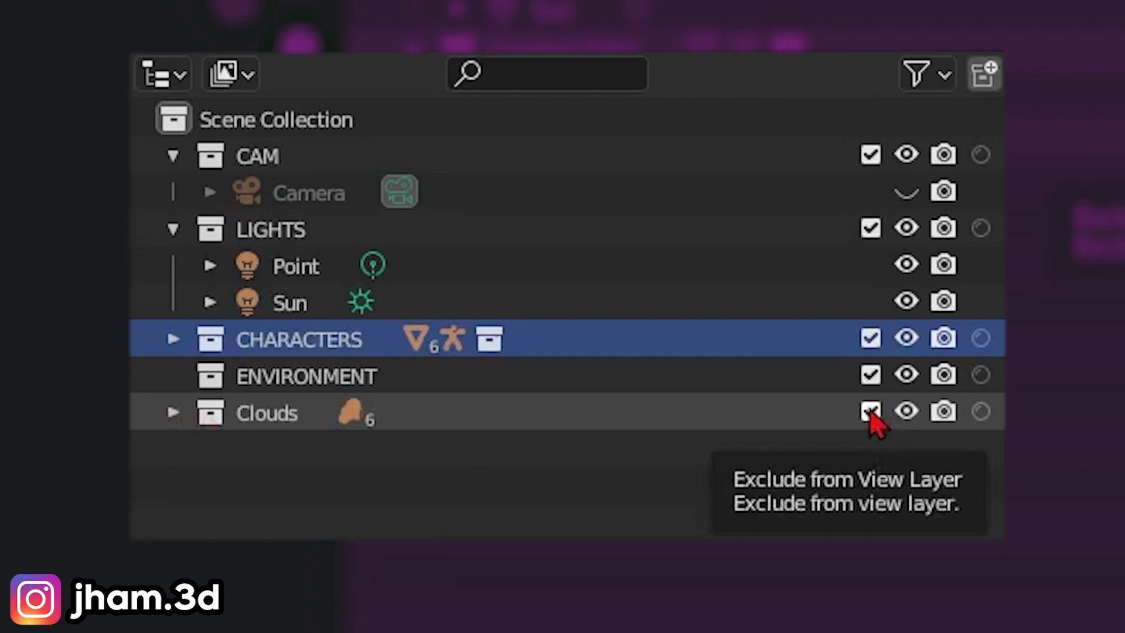
left_click(871, 411)
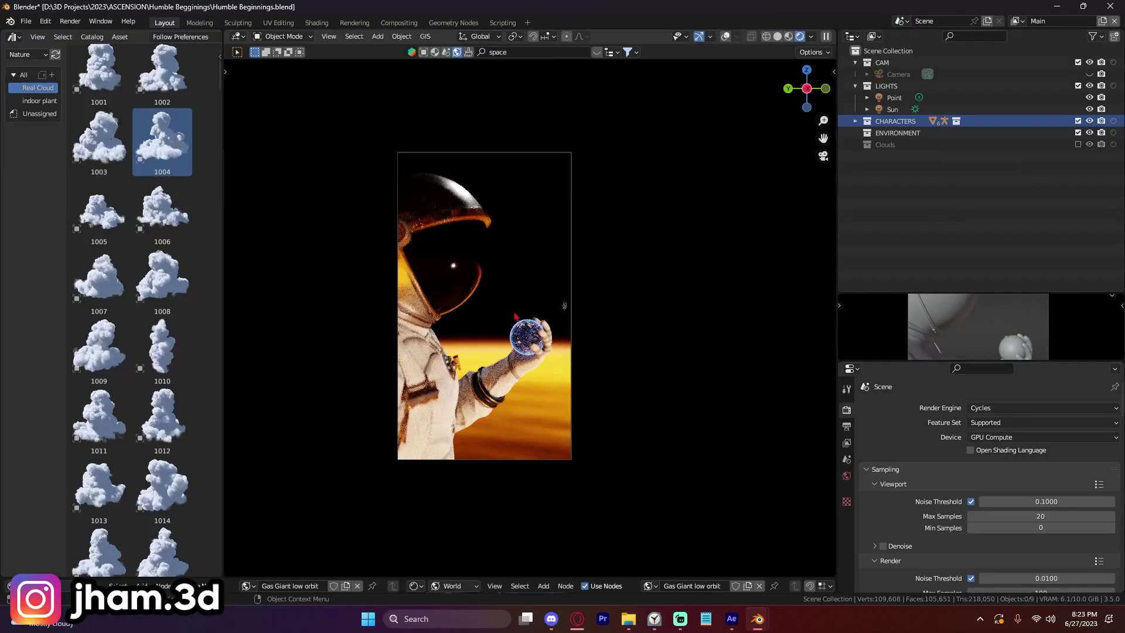
- Set viewport Max Samples to 100, keeping render Max Samples 100 with OptiX denoising
scroll(516, 316, "down", 1)
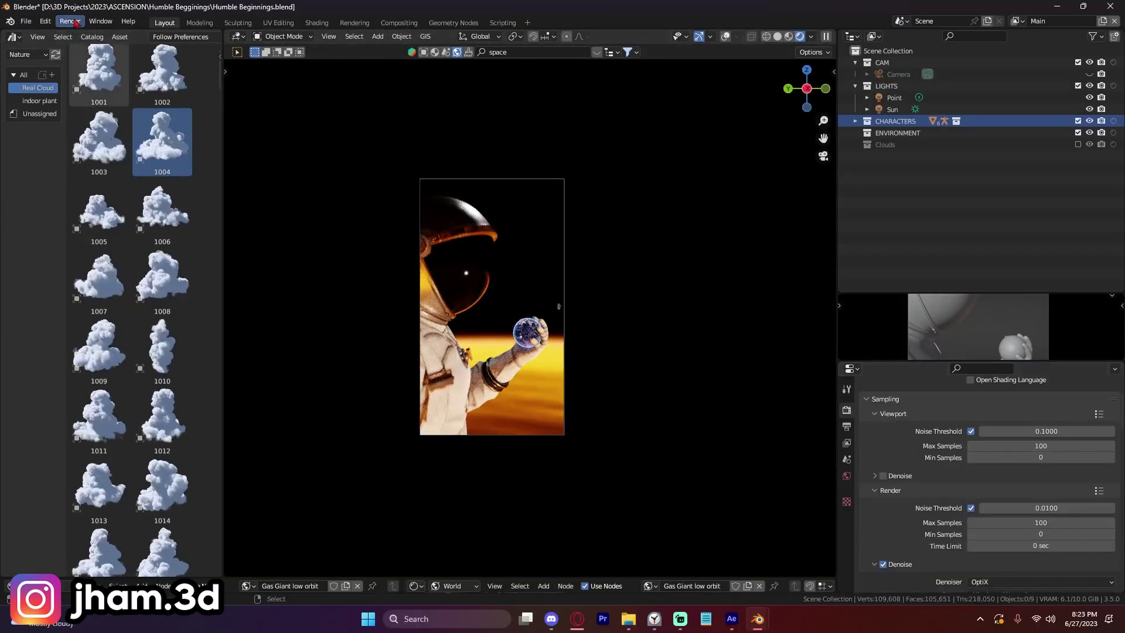
left_click(70, 21)
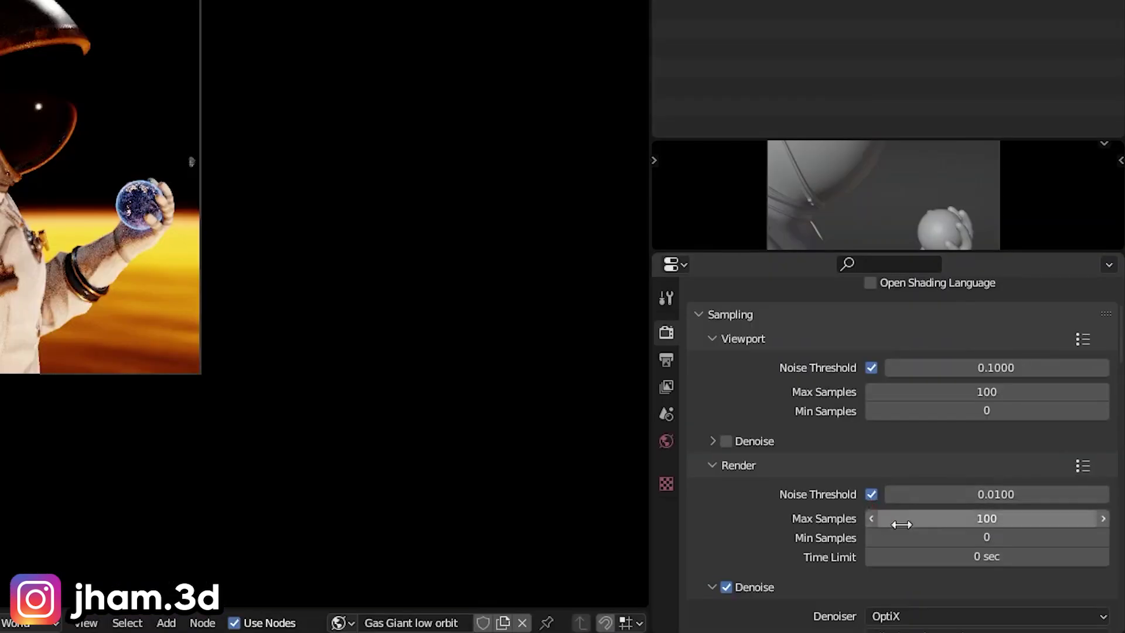
left_click(1019, 527)
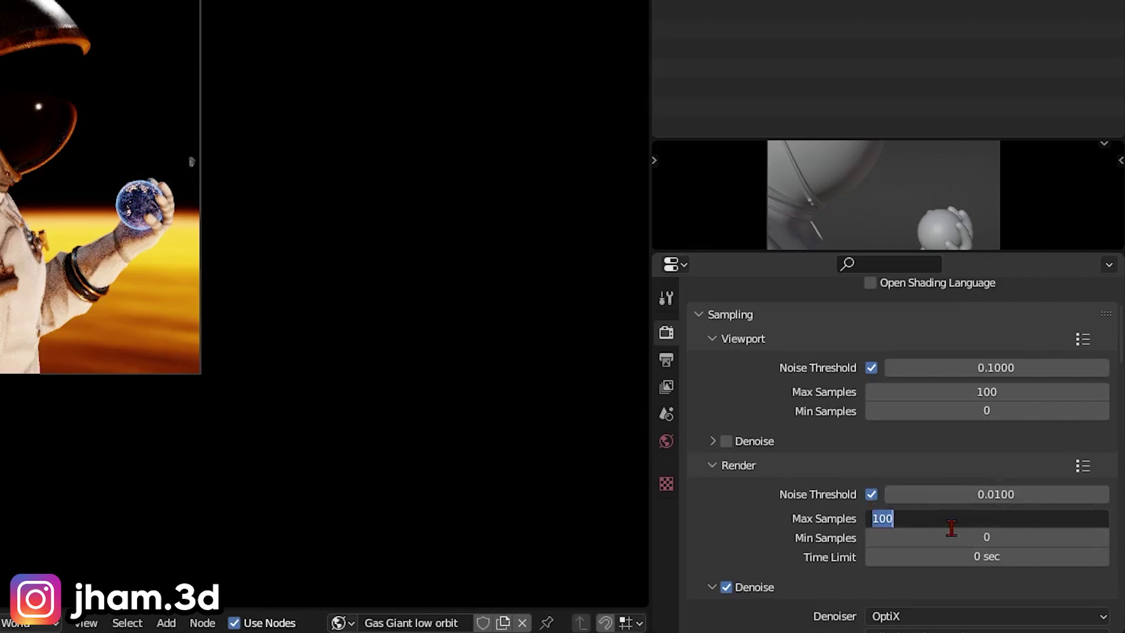
scroll(762, 392, "up", 4)
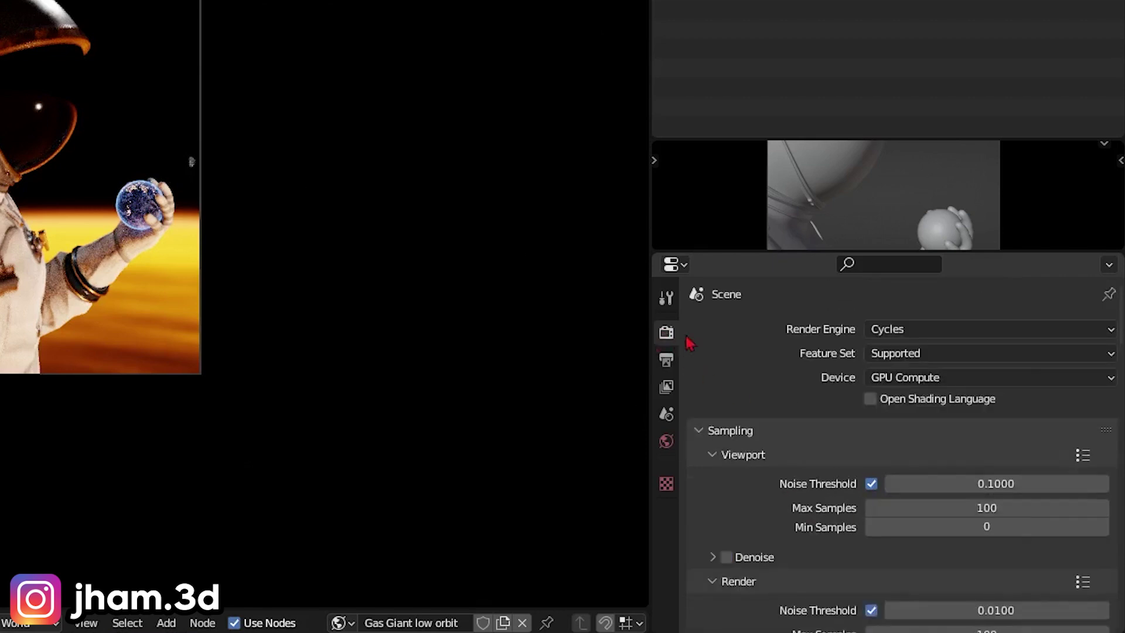
scroll(788, 439, "down", 5)
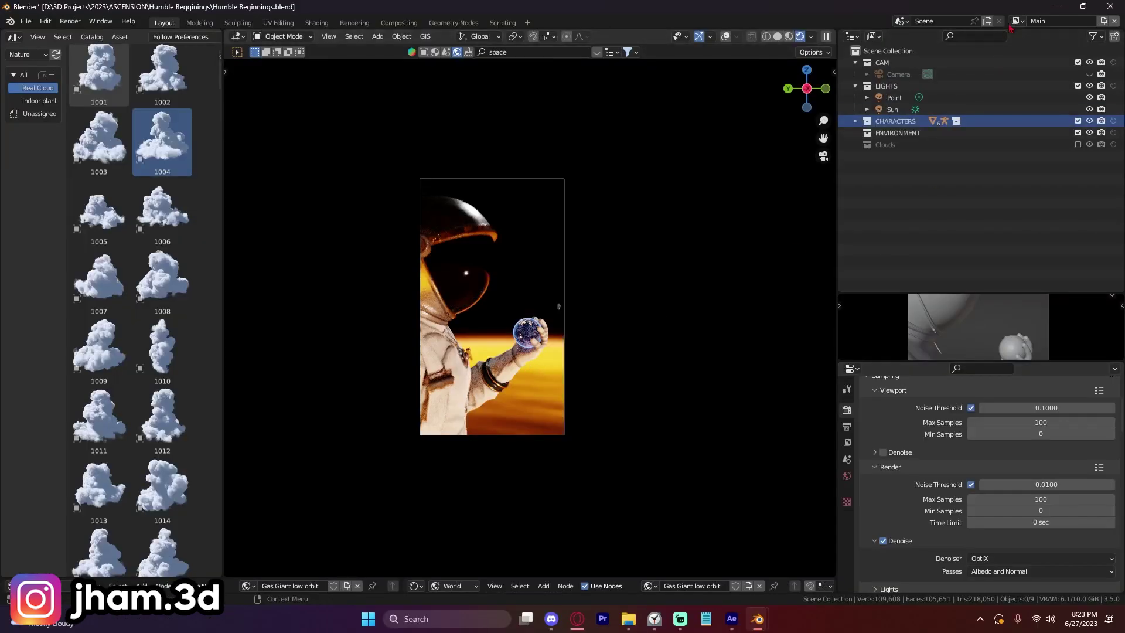
- Switch to the Clouds view layer and give it a Samples override of 10
left_click(1014, 21)
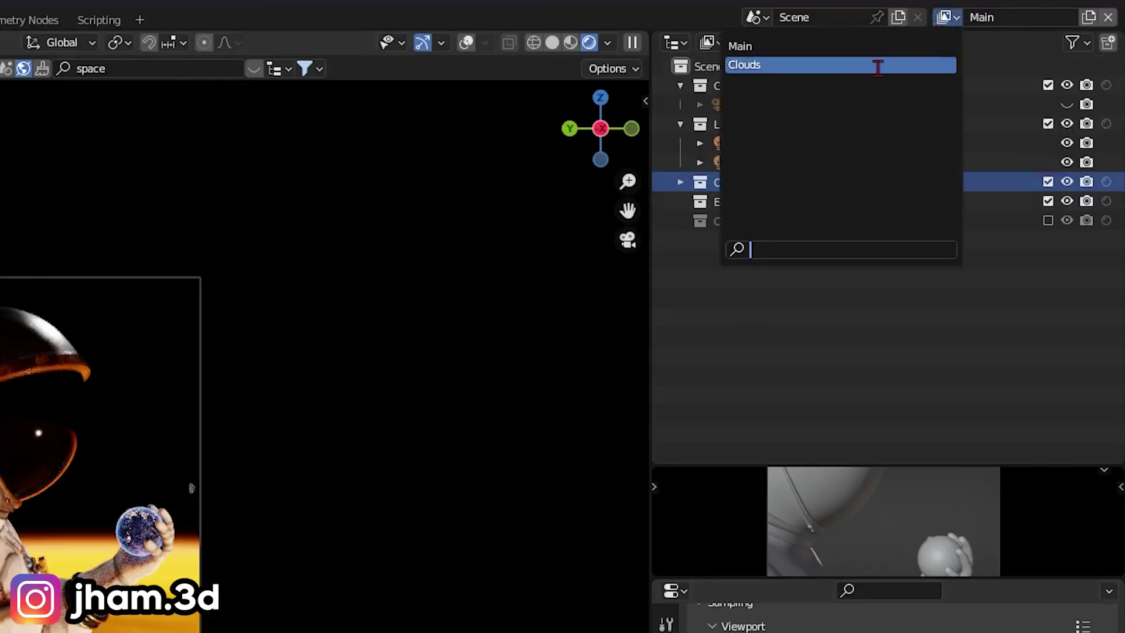
left_click(937, 65)
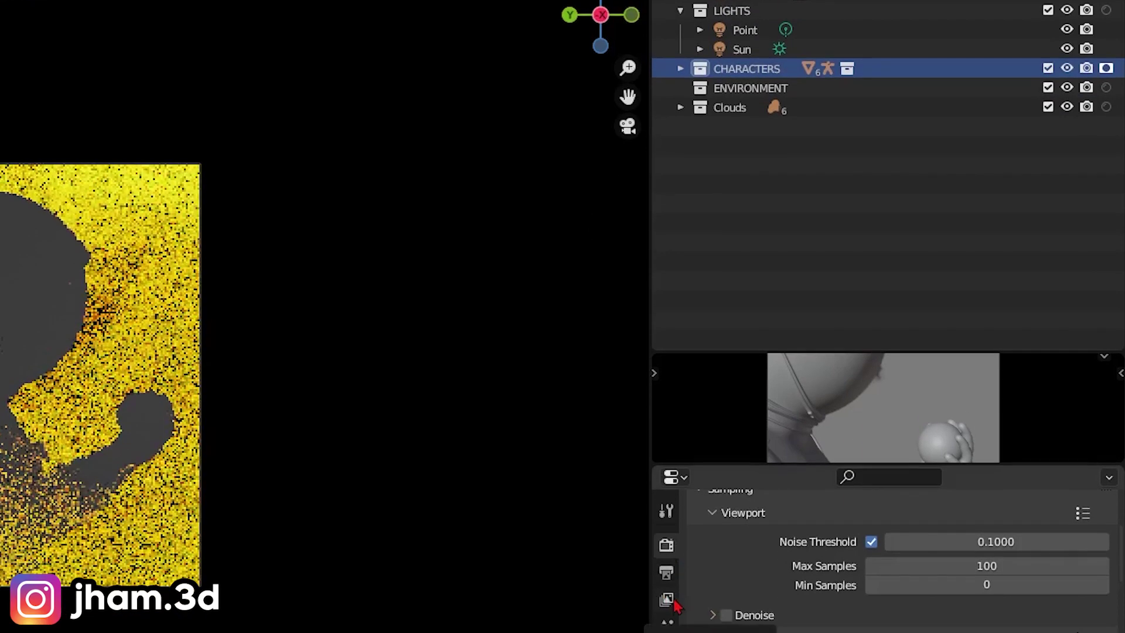
left_click(670, 602)
scroll(823, 469, "down", 15)
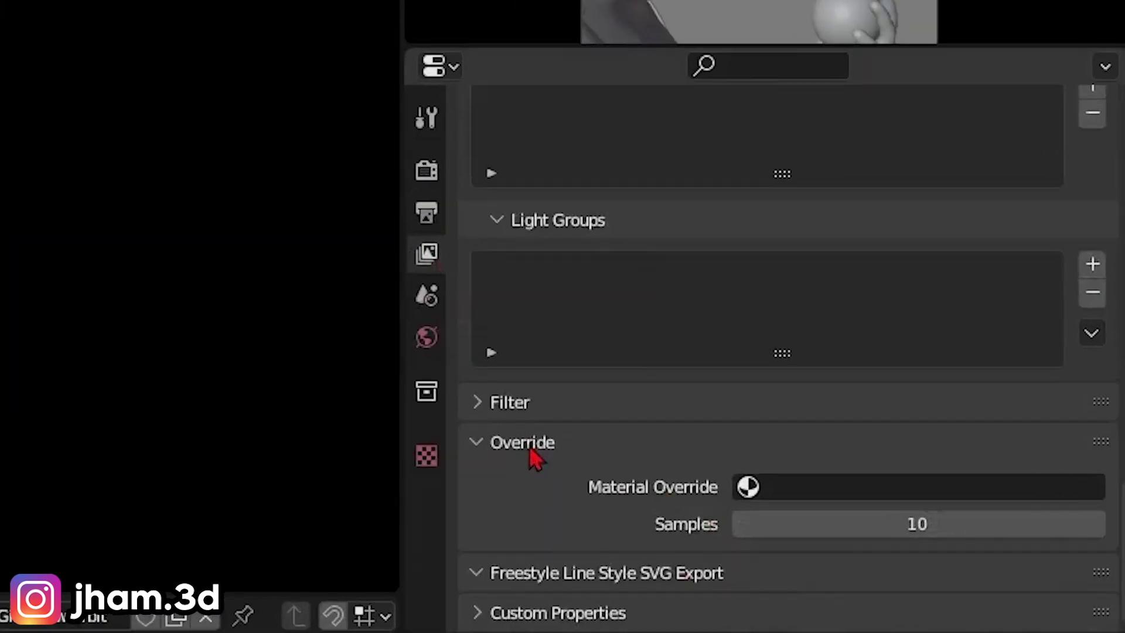
left_click(943, 528)
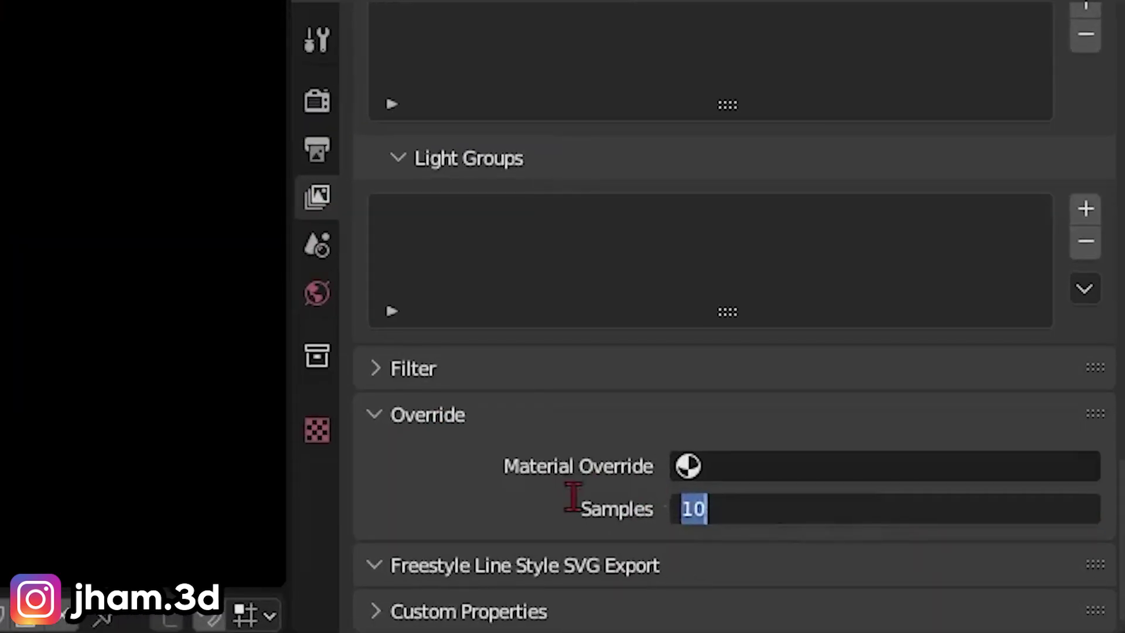
type("10")
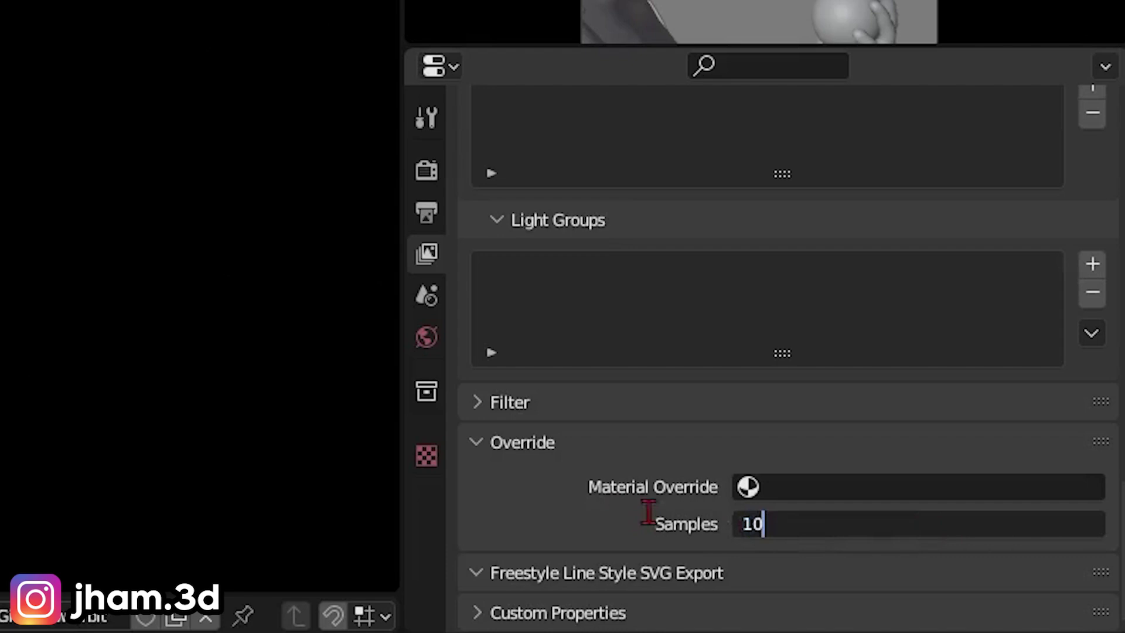
key("Return")
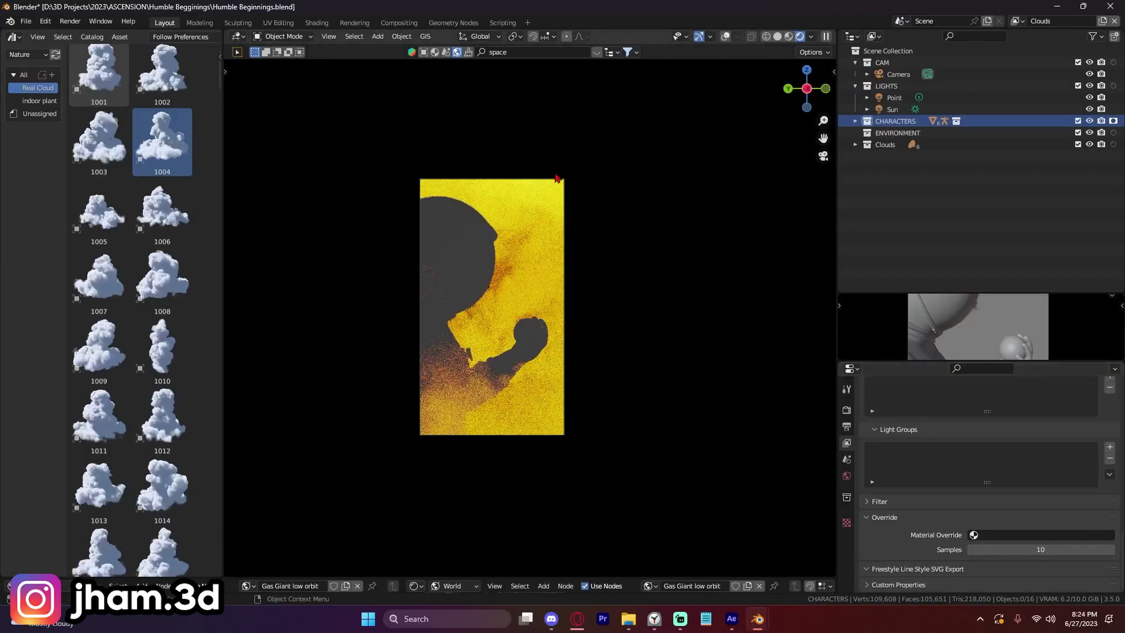
- Render the frame and compare its Clouds and Main layers
key("F12")
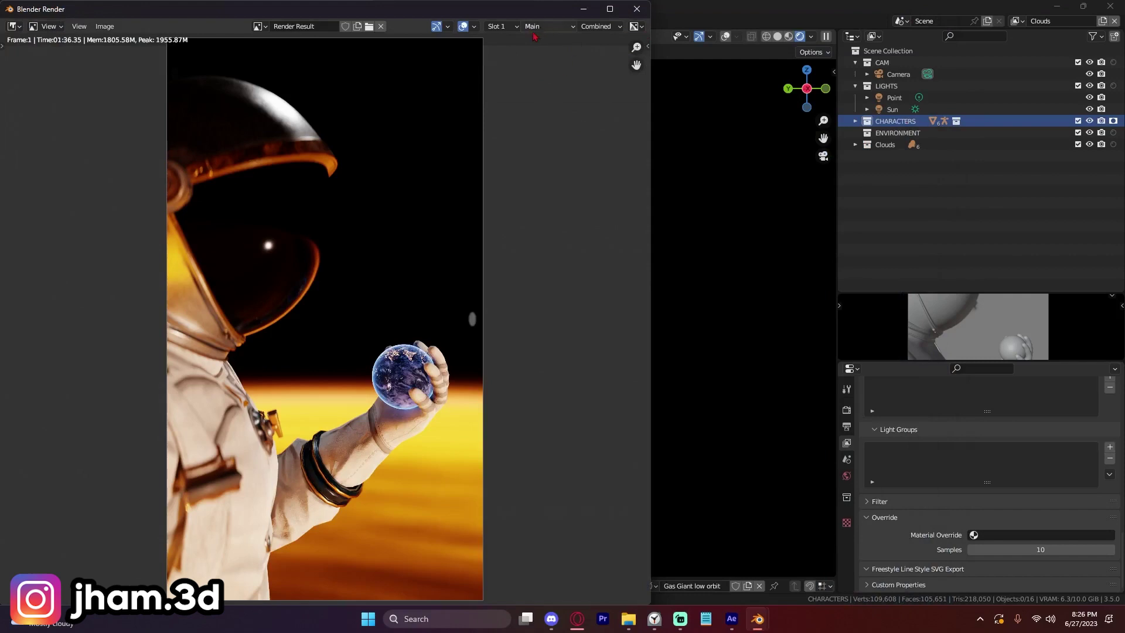
left_click(550, 30)
left_click(557, 52)
scroll(343, 269, "down", 1)
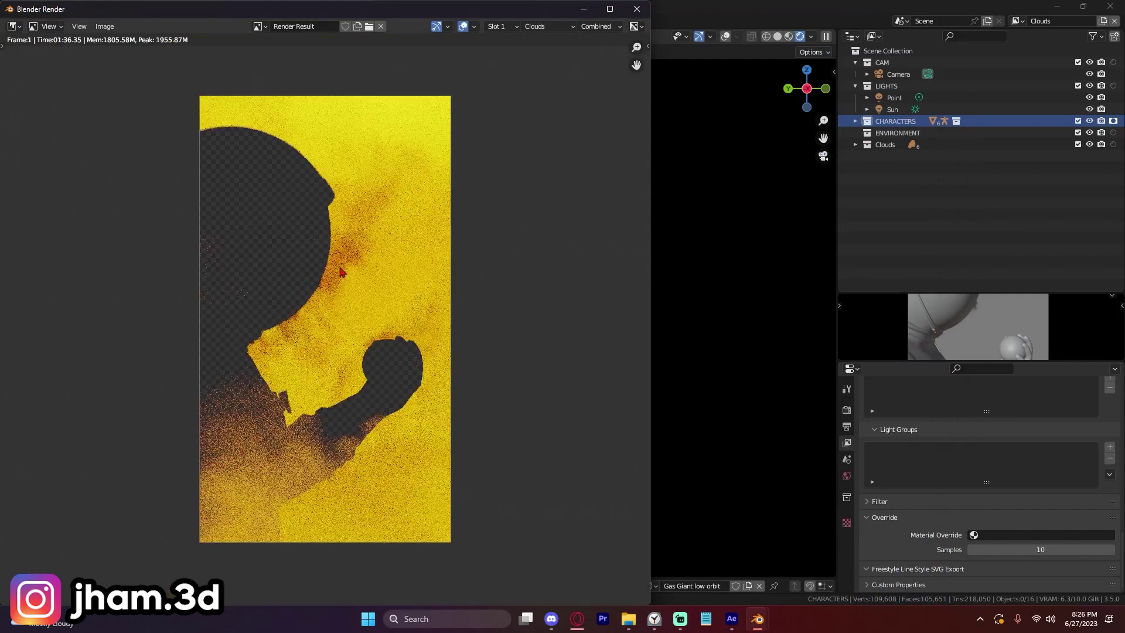
left_click(559, 30)
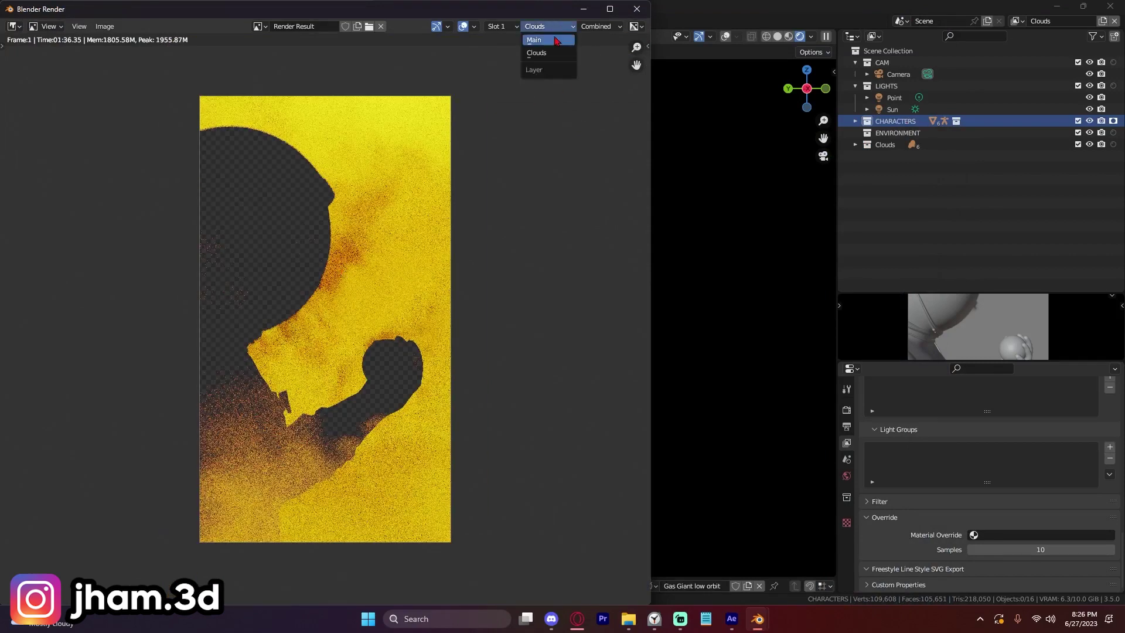
left_click(545, 40)
scroll(327, 246, "up", 1)
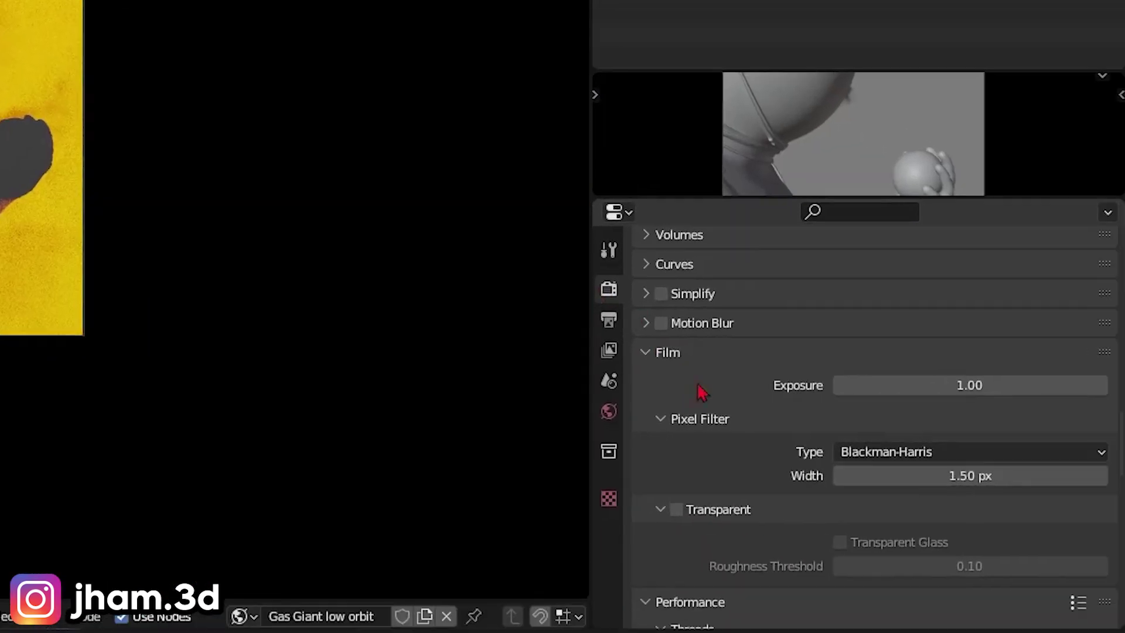
scroll(892, 416, "up", 15)
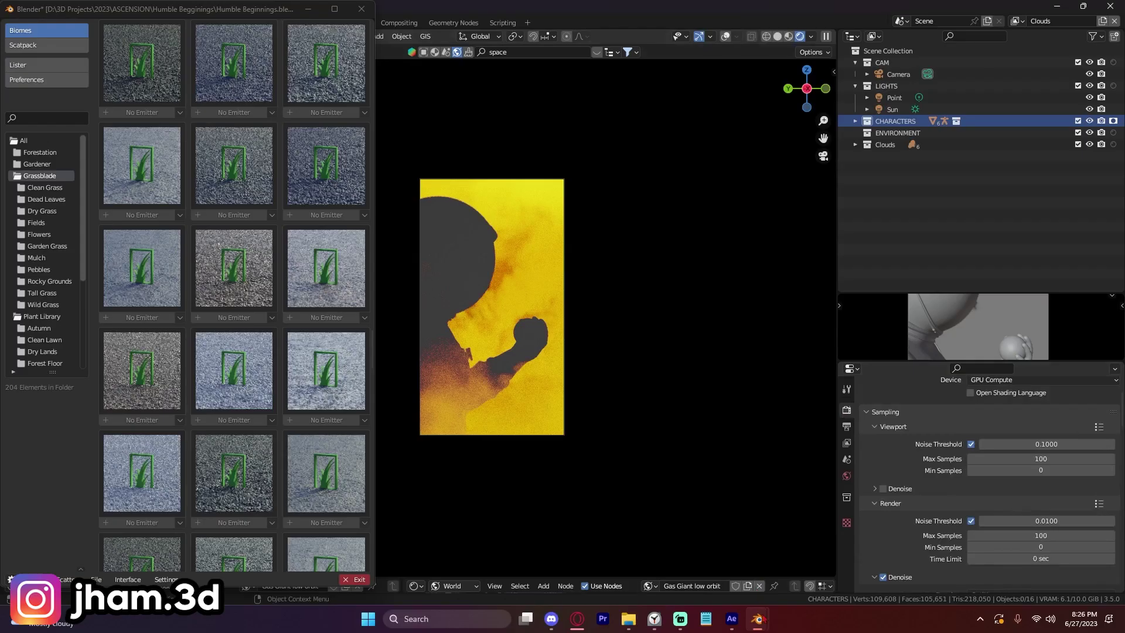
- Bring the render window forward and view the Clouds layer with its astronaut cutout
mouse_move(758, 619)
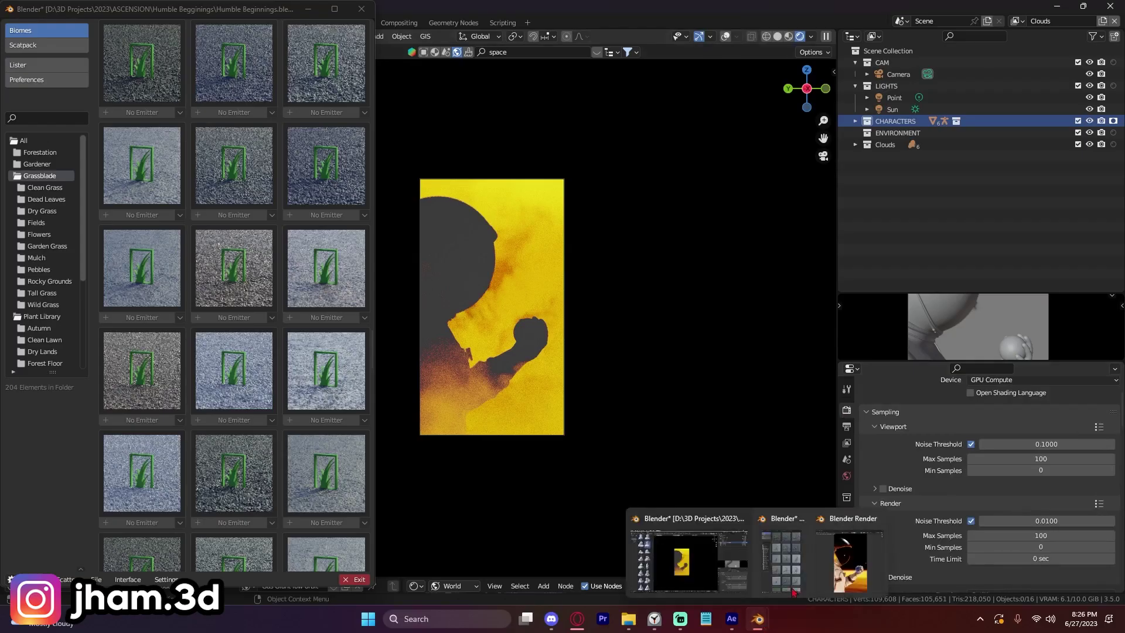
left_click(843, 554)
middle_click_drag(380, 269, 295, 259)
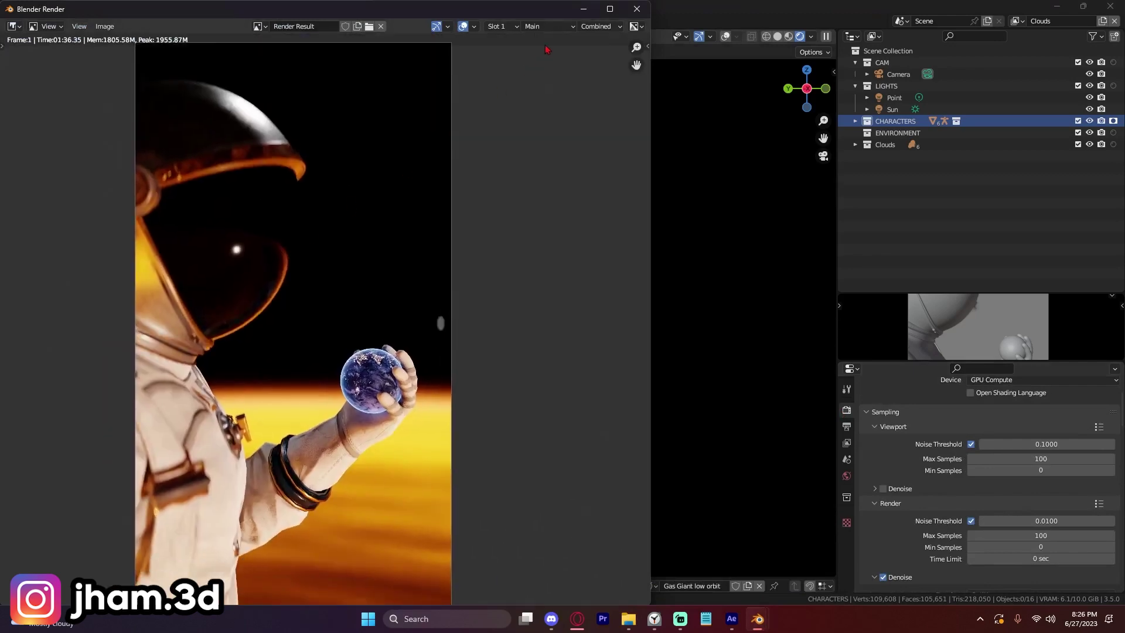
left_click(543, 28)
left_click(540, 52)
middle_click_drag(378, 195, 389, 183)
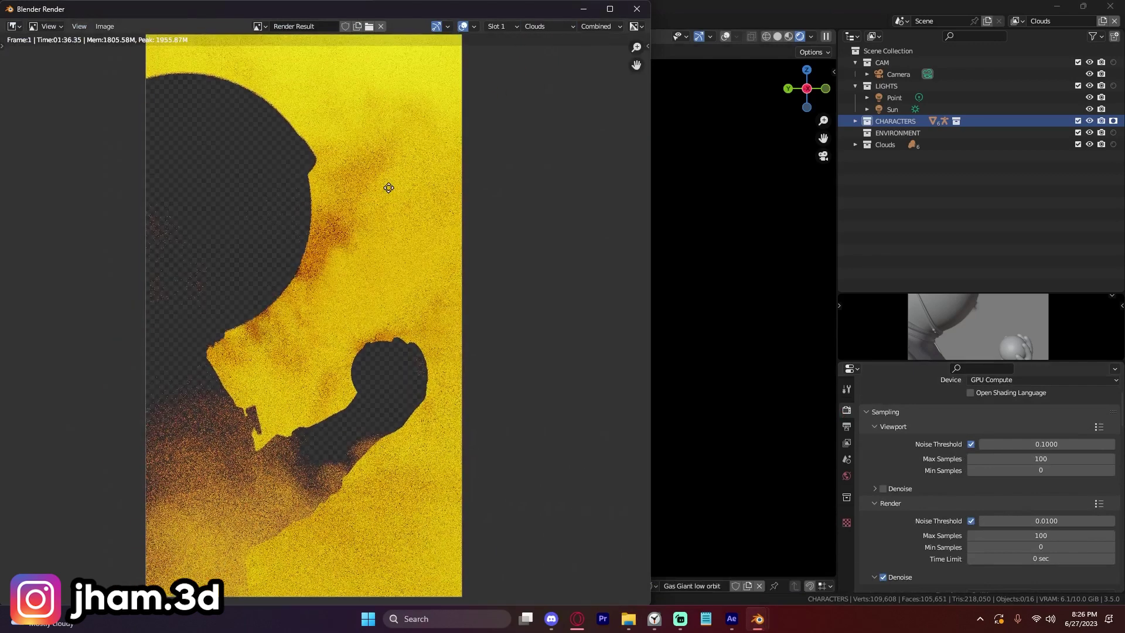
scroll(389, 182, "up", 1)
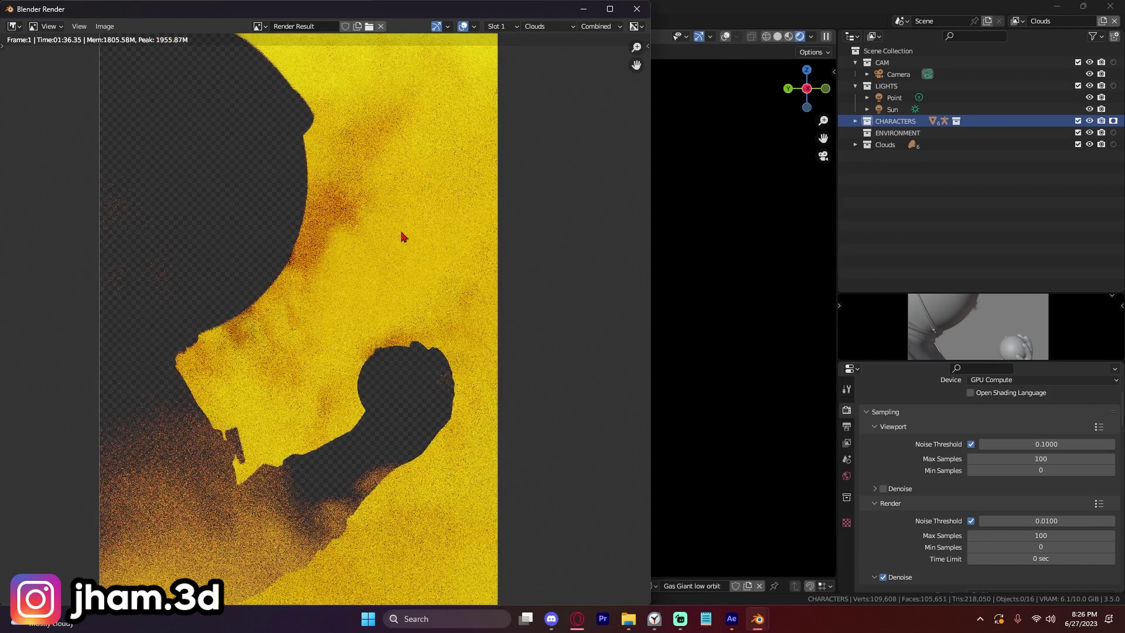
- Switch the render back to the Main astronaut layer and reopen the layer list
left_click(548, 27)
left_click(534, 40)
scroll(408, 170, "down", 1)
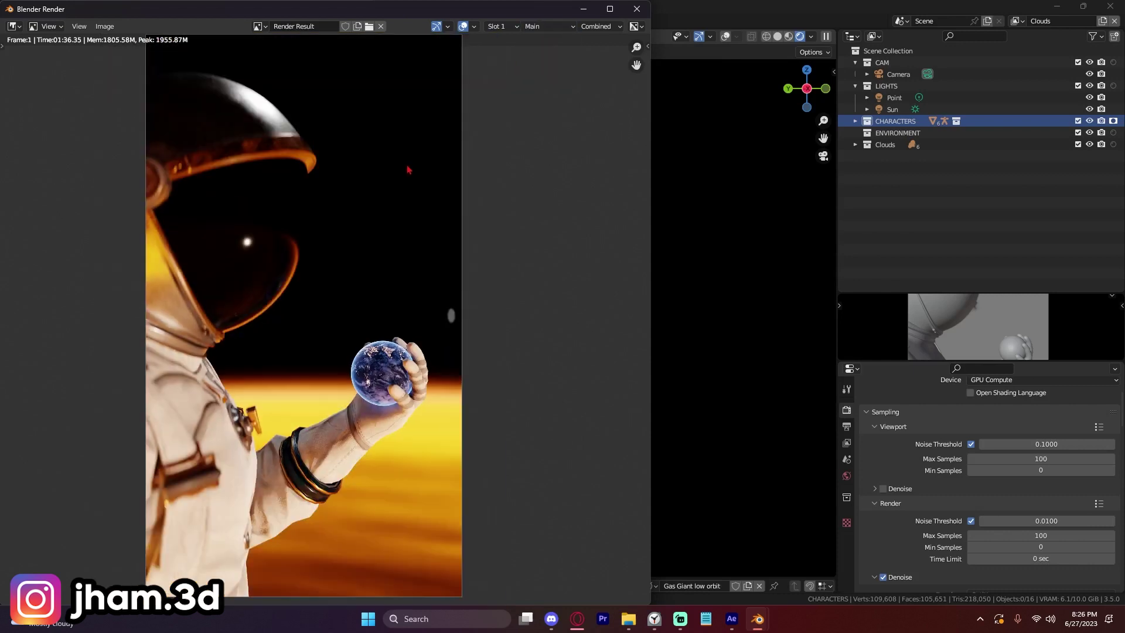
middle_click_drag(353, 260, 368, 221)
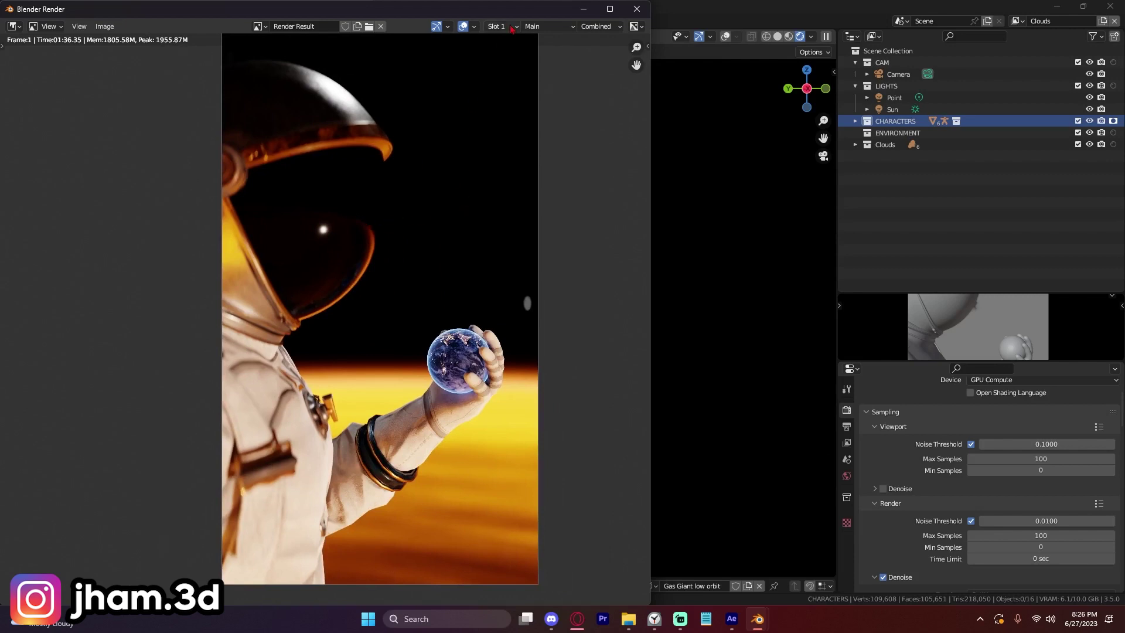
left_click(560, 27)
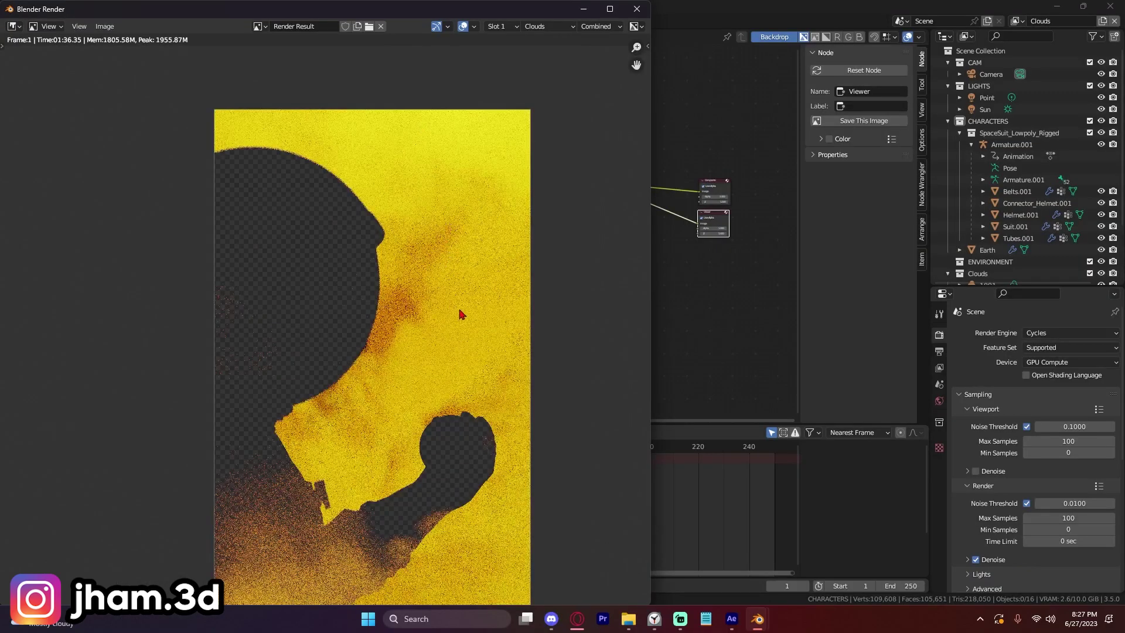
scroll(568, 63, "down", 2)
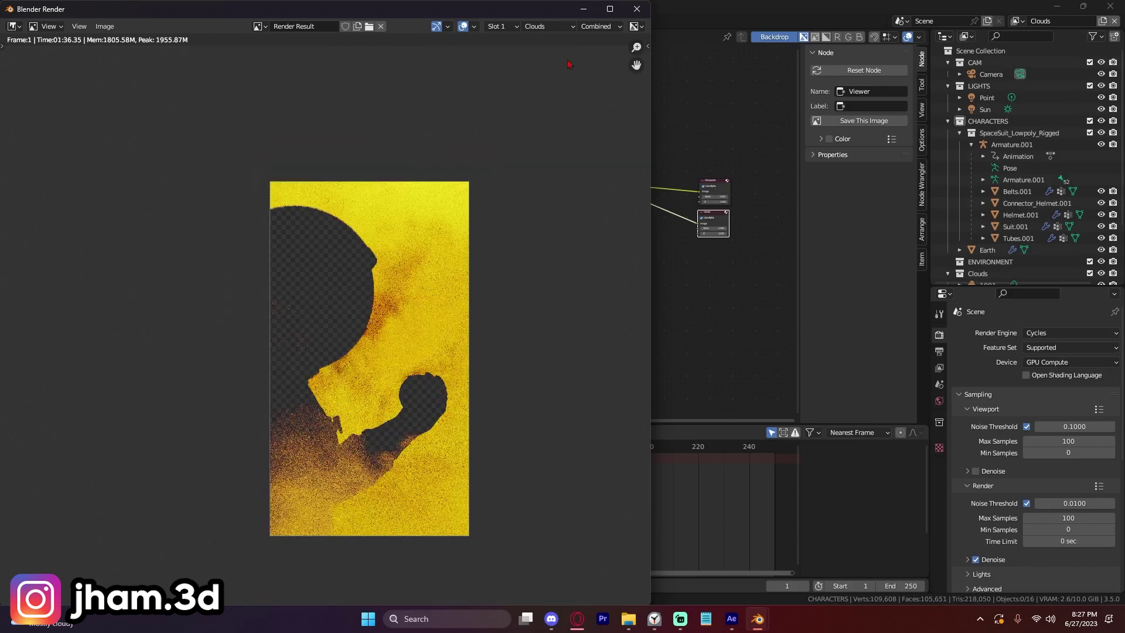
- Minimize the render window and duplicate the Render Layers node
left_click(583, 10)
middle_click_drag(180, 240, 273, 221)
left_click_drag(186, 202, 184, 209)
key("shift+d")
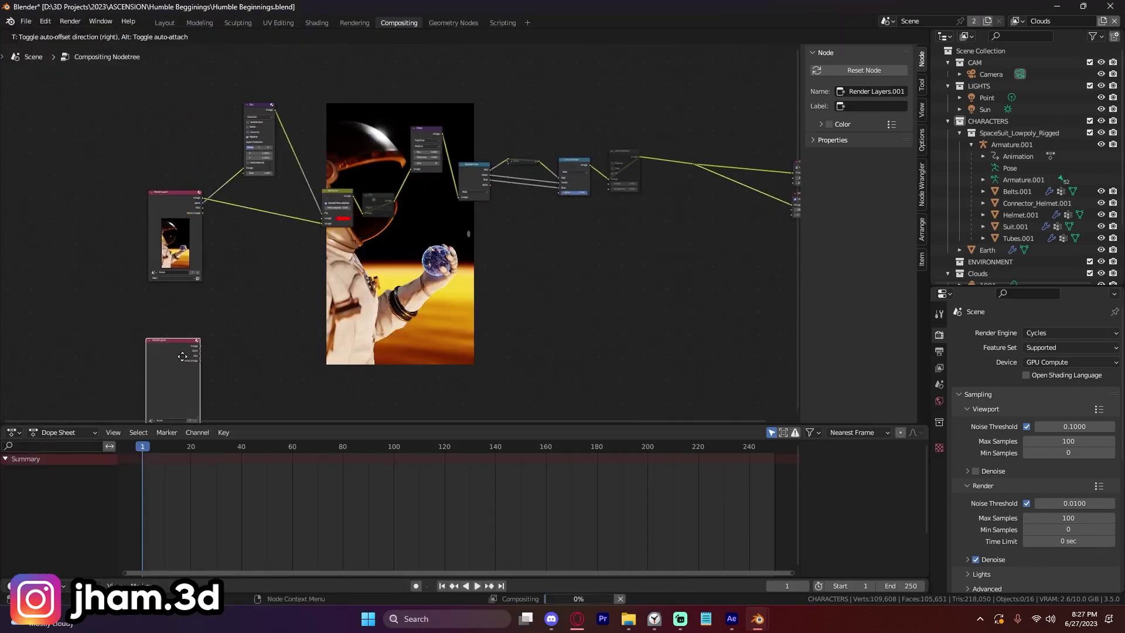
left_click(178, 329)
scroll(221, 344, "up", 2)
middle_click_drag(223, 341, 311, 276)
scroll(314, 270, "up", 3)
- Delete the misplaced duplicate Render Layers node
key("shift+a")
left_click(412, 122)
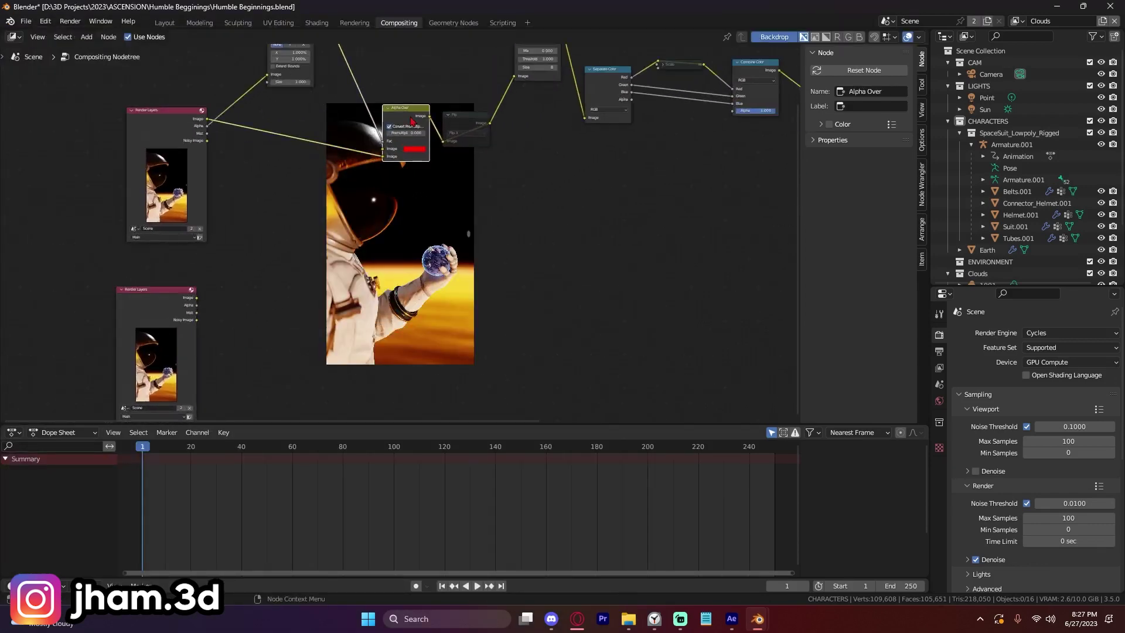
left_click(234, 314)
scroll(234, 315, "up", 4)
middle_click_drag(234, 314, 464, 279)
left_click(367, 285)
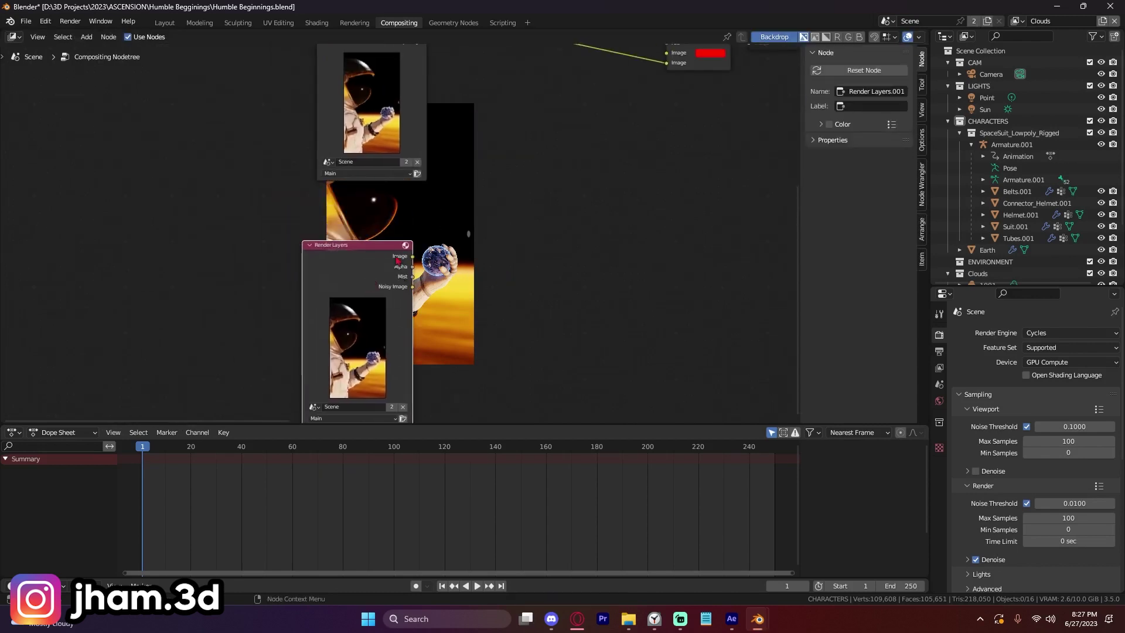
key("x")
- Duplicate the original Render Layers node below it and set the copy to Clouds
middle_click_drag(391, 83, 335, 224)
left_click(356, 176)
scroll(335, 224, "down", 2)
key("shift+d")
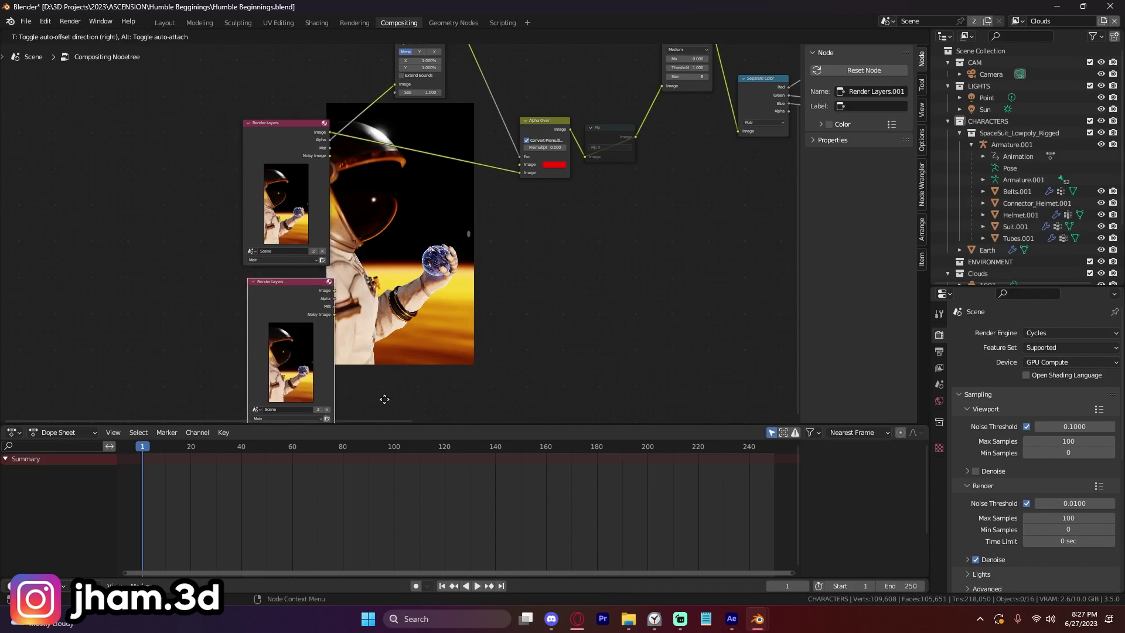
left_click(381, 400)
middle_click_drag(298, 332, 294, 253)
scroll(295, 255, "up", 5)
middle_click_drag(275, 352, 311, 297)
left_click(281, 341)
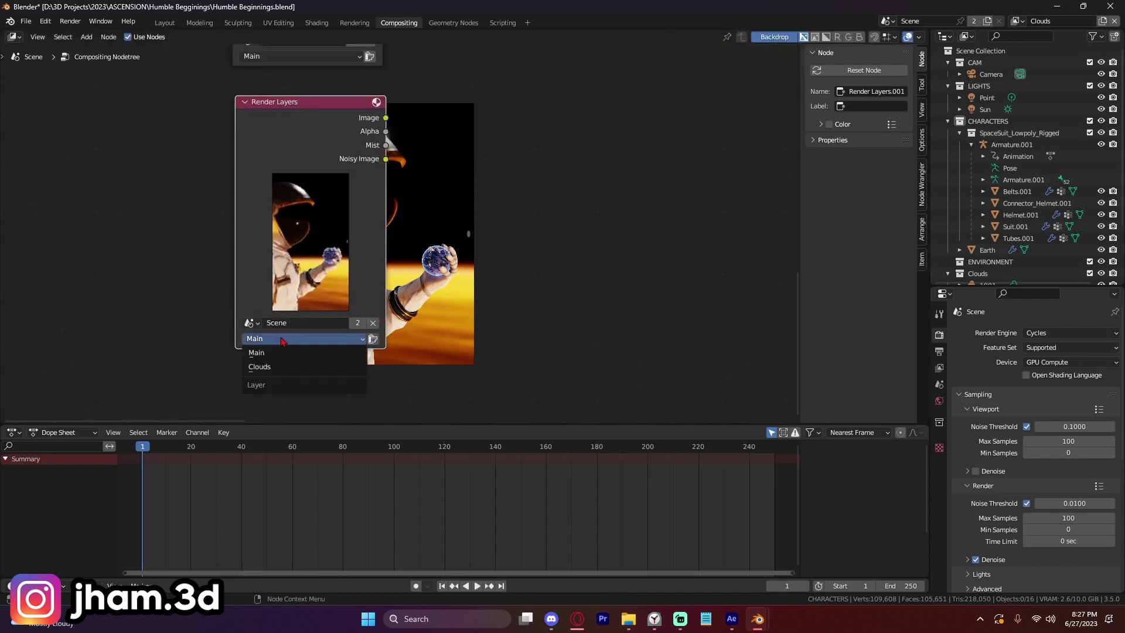
left_click(289, 369)
middle_click_drag(305, 307, 247, 397)
scroll(258, 369, "down", 4)
- Add a Mix node fed by the Main image and the Clouds image
key("shift+a")
type("mix")
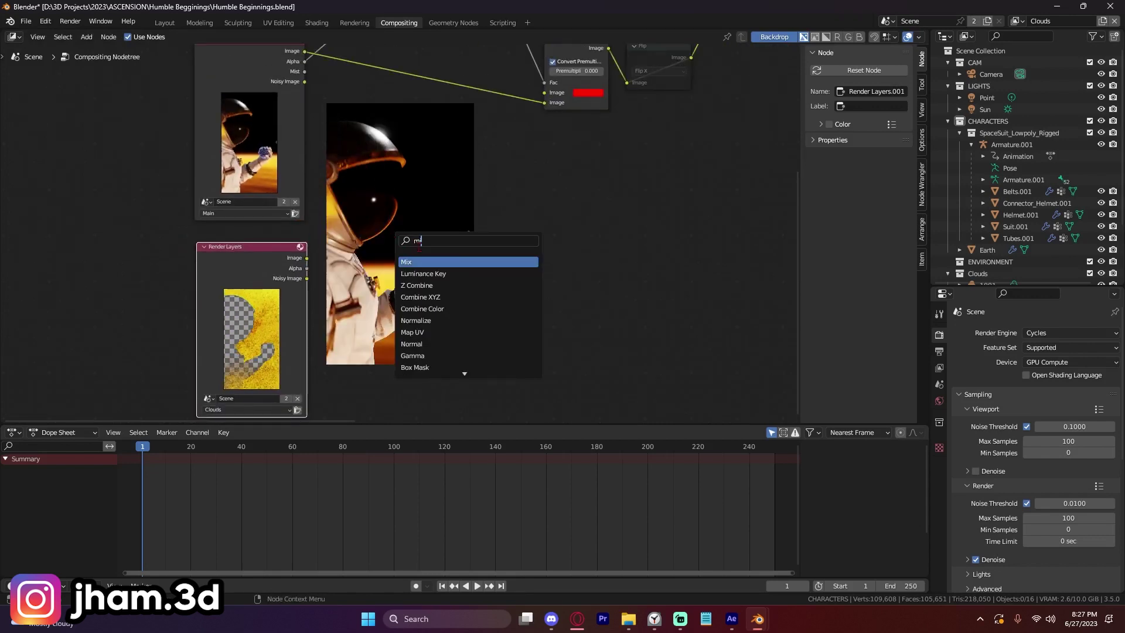
key("Return")
left_click(505, 234)
middle_click_drag(505, 234, 517, 249)
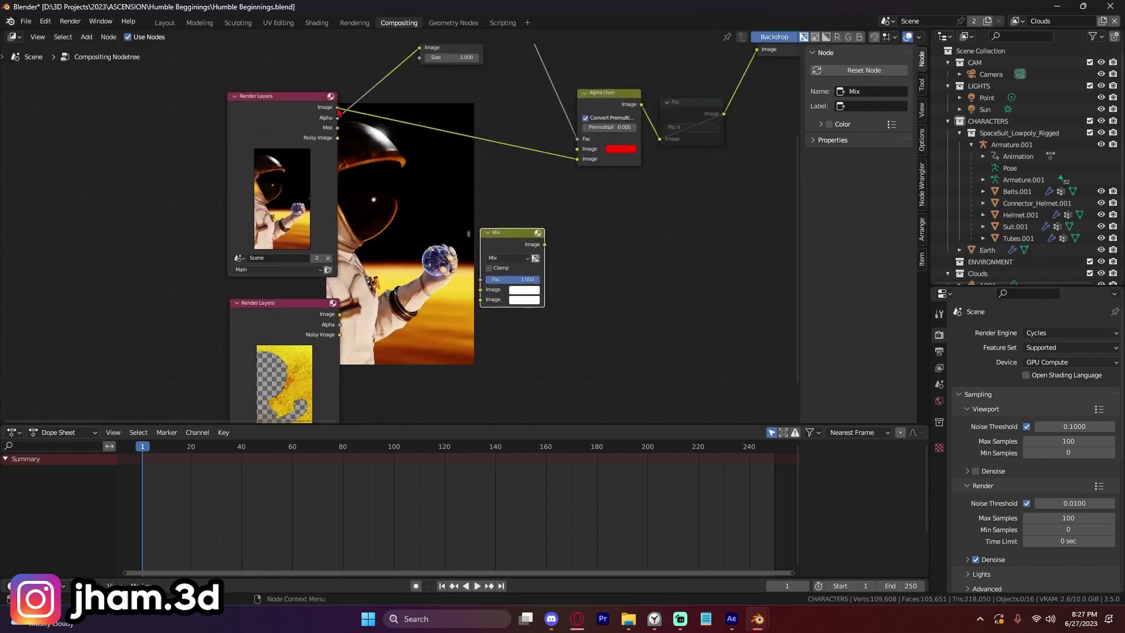
left_click_drag(338, 108, 480, 290)
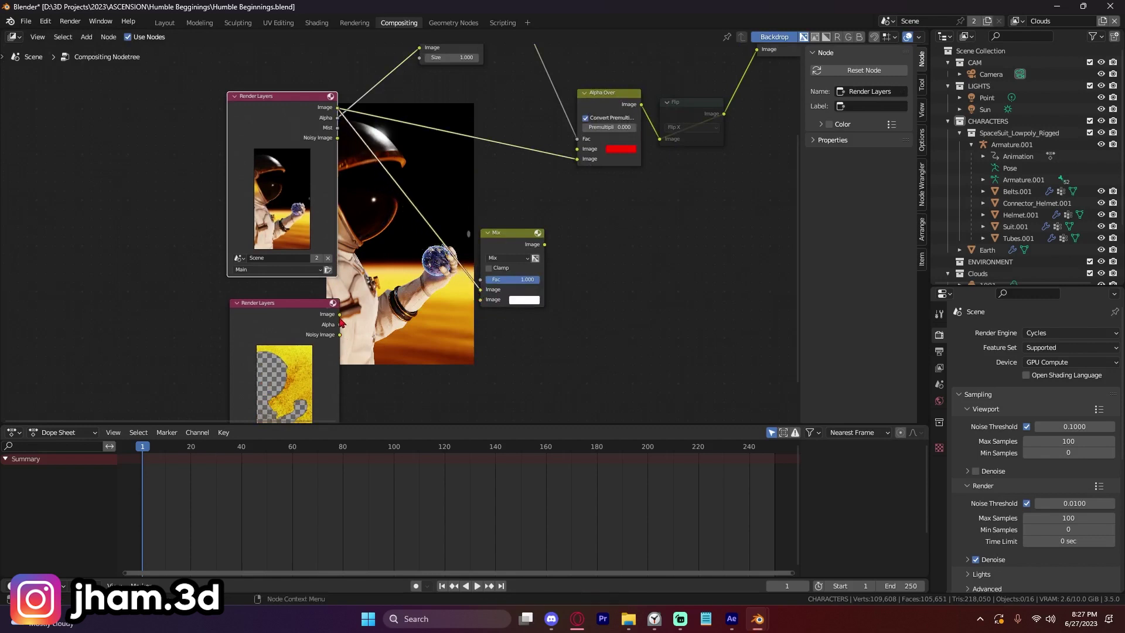
left_click_drag(339, 316, 481, 300)
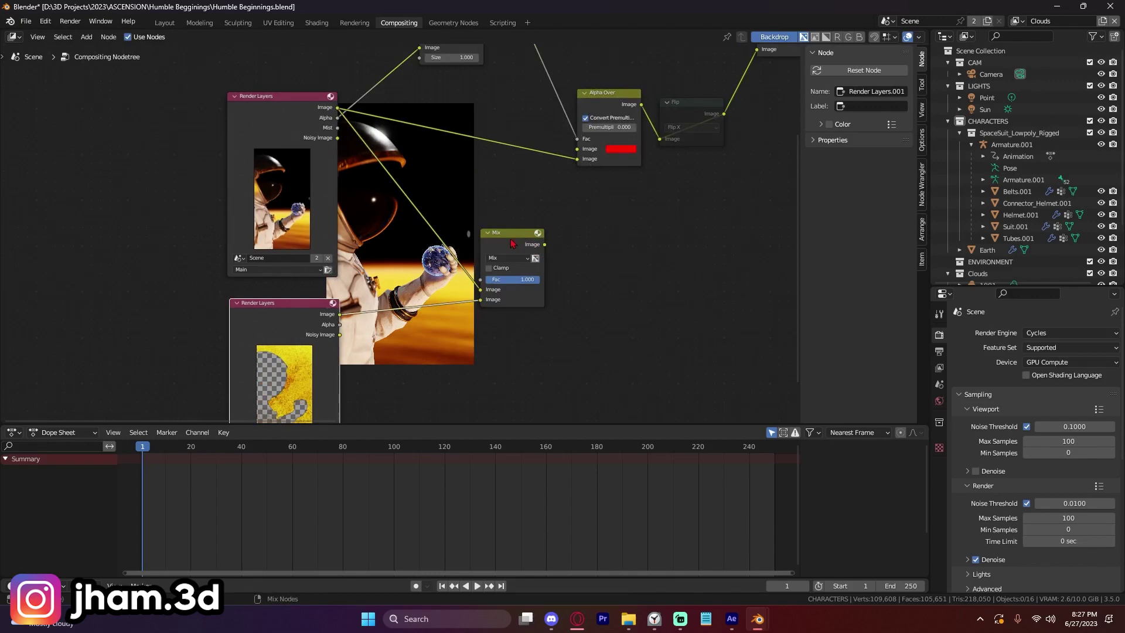
- Position the Mix node, connect Clouds Alpha to its Fac, and enlarge the backdrop preview
left_click(513, 244, "ctrl+shift")
middle_click_drag(608, 264, 478, 266)
scroll(401, 247, "up", 4)
left_click_drag(399, 247, 429, 253)
scroll(560, 254, "down", 5)
middle_click_drag(656, 280, 525, 283)
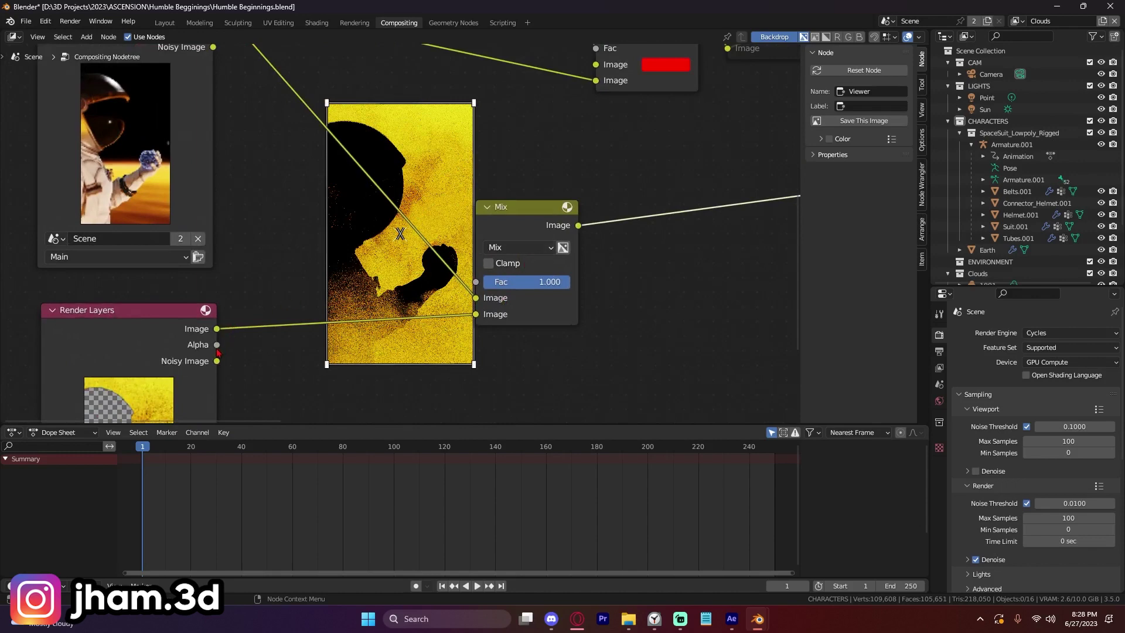
left_click_drag(217, 344, 475, 282)
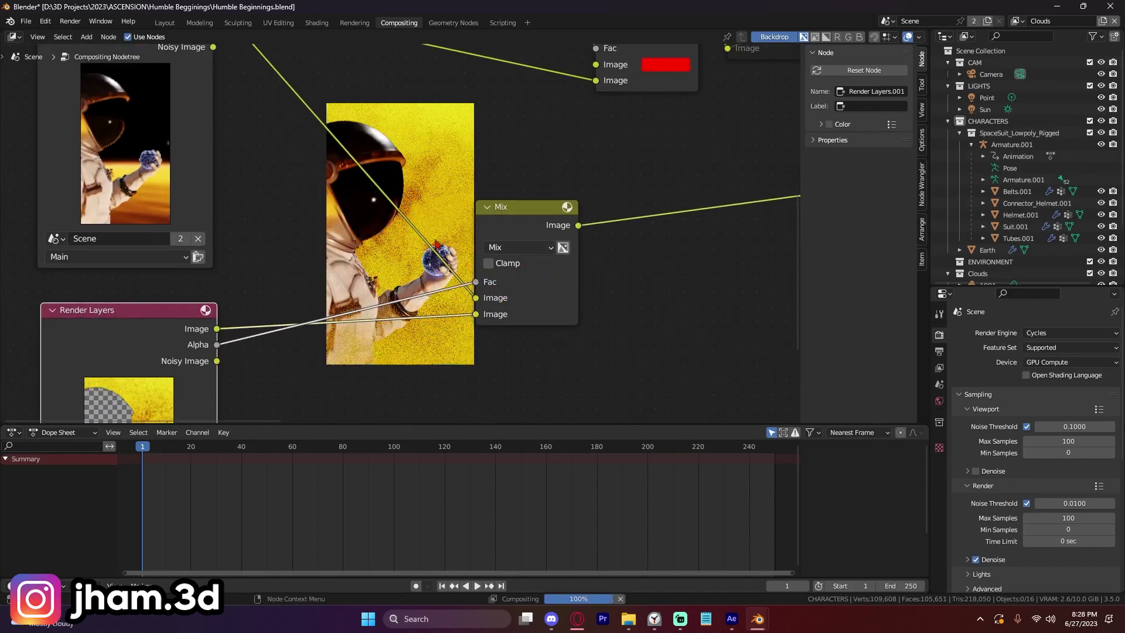
middle_click_drag(440, 240, 393, 350)
key("alt+v")
key("alt+v")
key("alt+v")
key("alt+v")
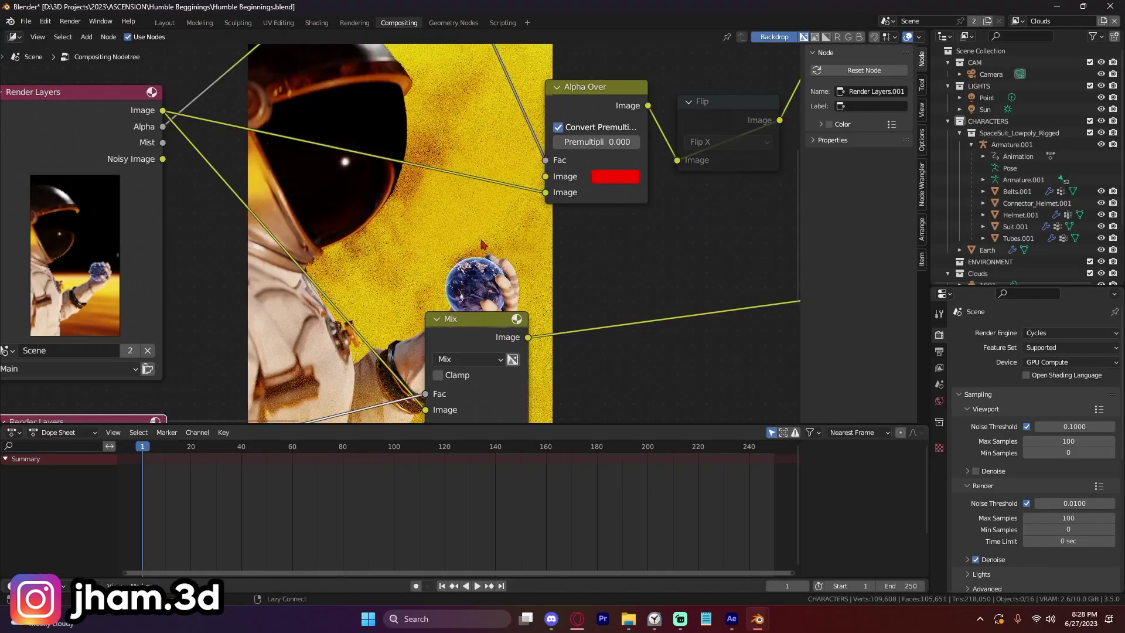
key("Right")
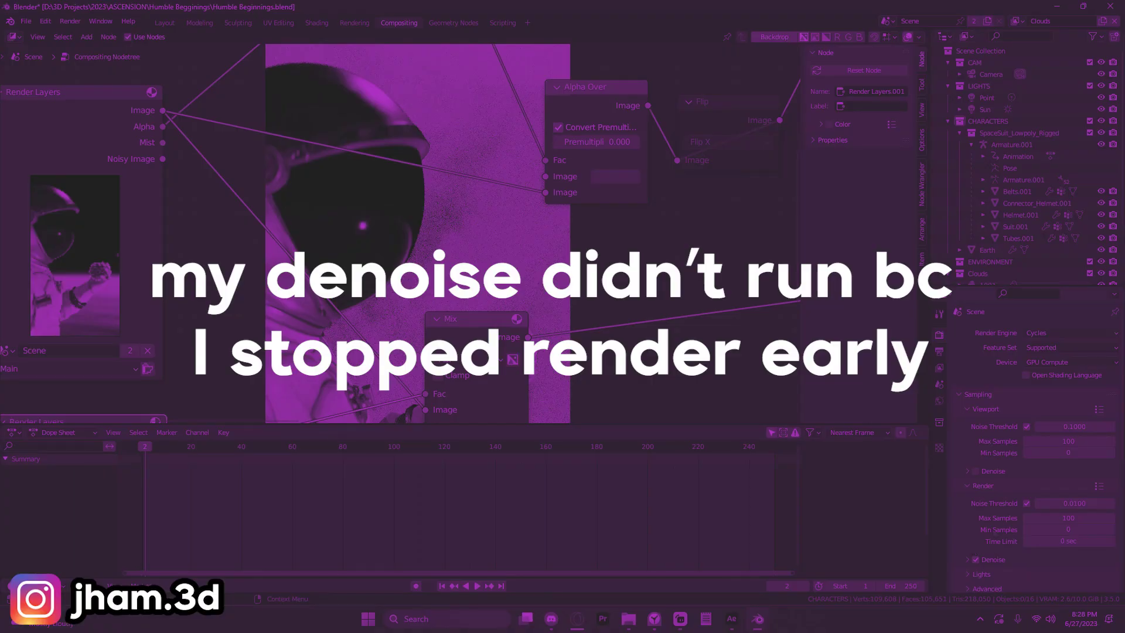
- Insert a Denoise node on the link from the Clouds Render Layers Image to the Mix node
scroll(544, 299, "down", 2)
middle_click_drag(547, 264, 450, 184)
middle_click_drag(415, 262, 461, 228)
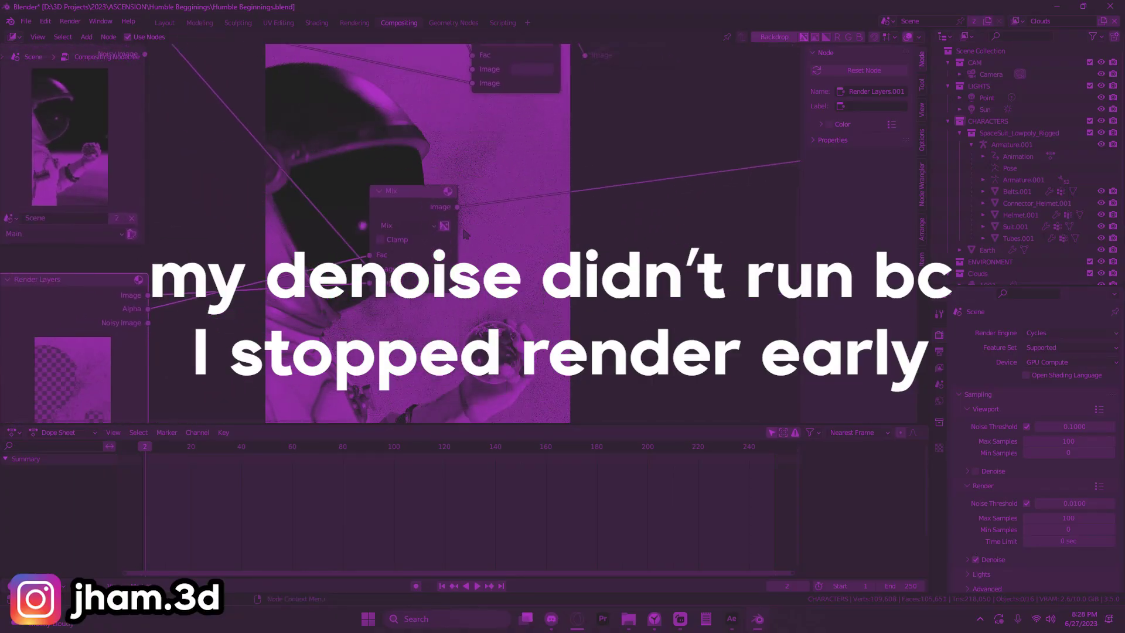
key("shift+a")
left_click(461, 222)
type("denoise")
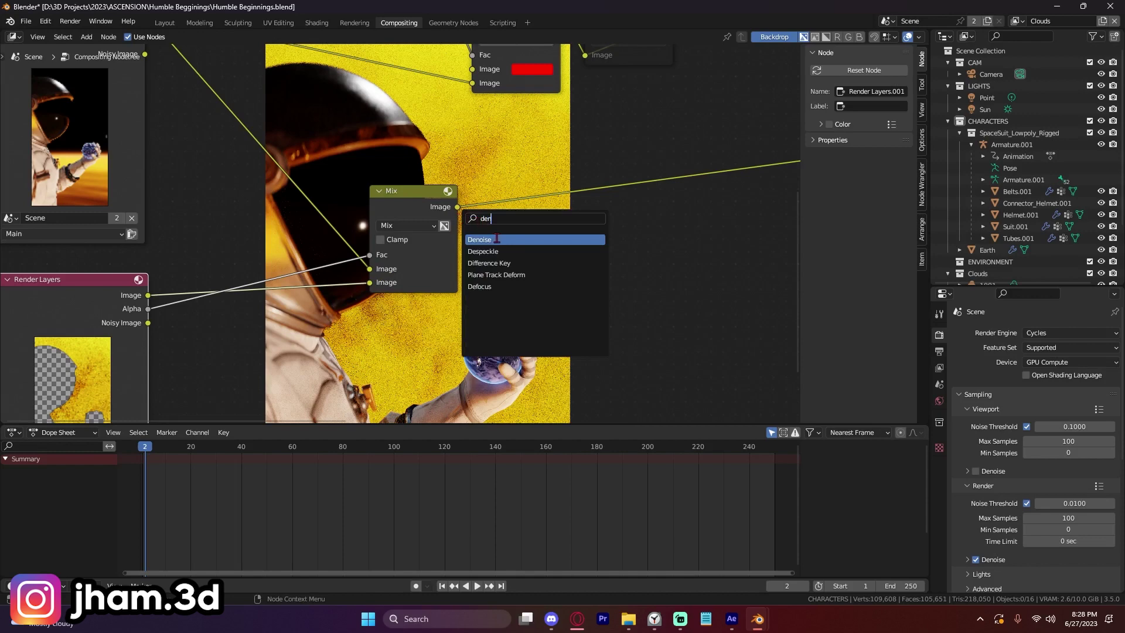
key("Return")
left_click(260, 317)
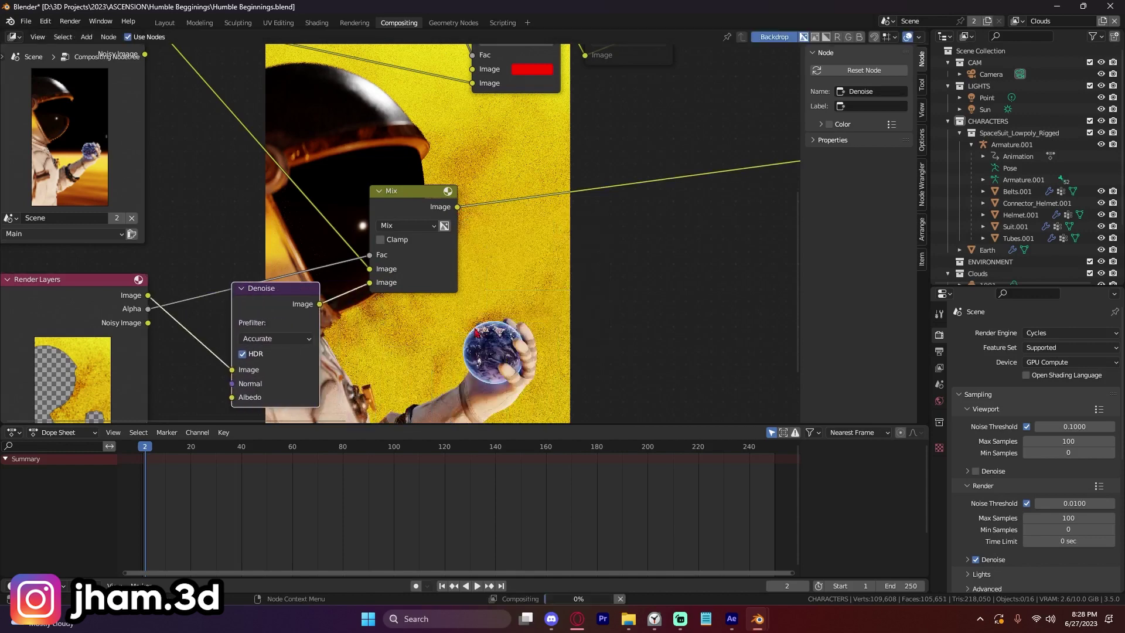
middle_click_drag(260, 317, 180, 255)
middle_click_drag(418, 265, 410, 252)
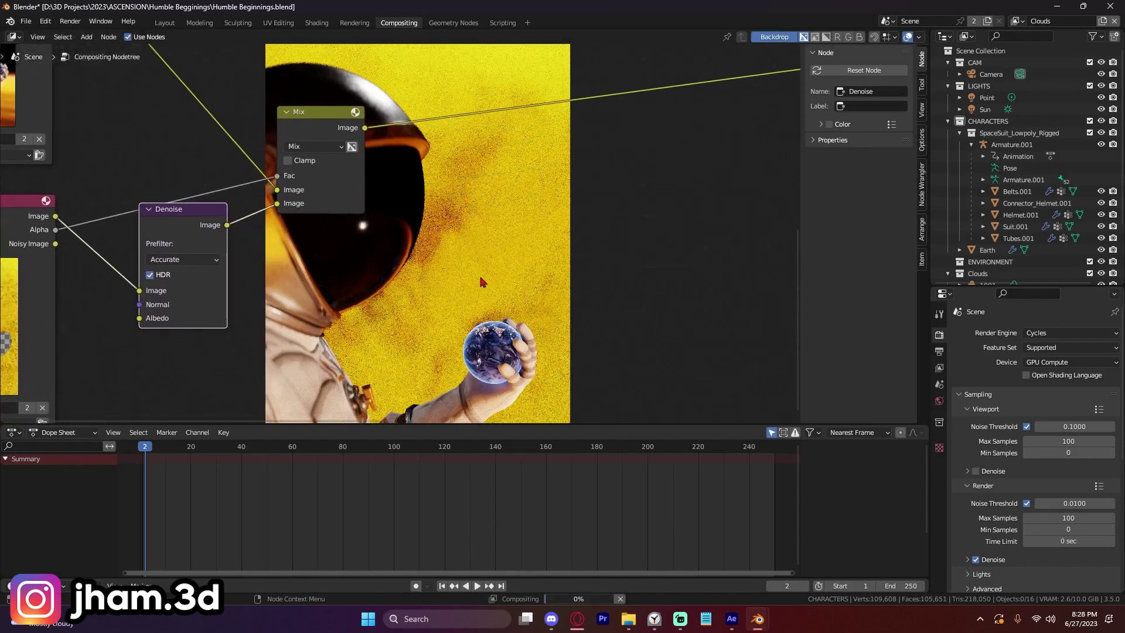
key("v")
key("v")
key("v")
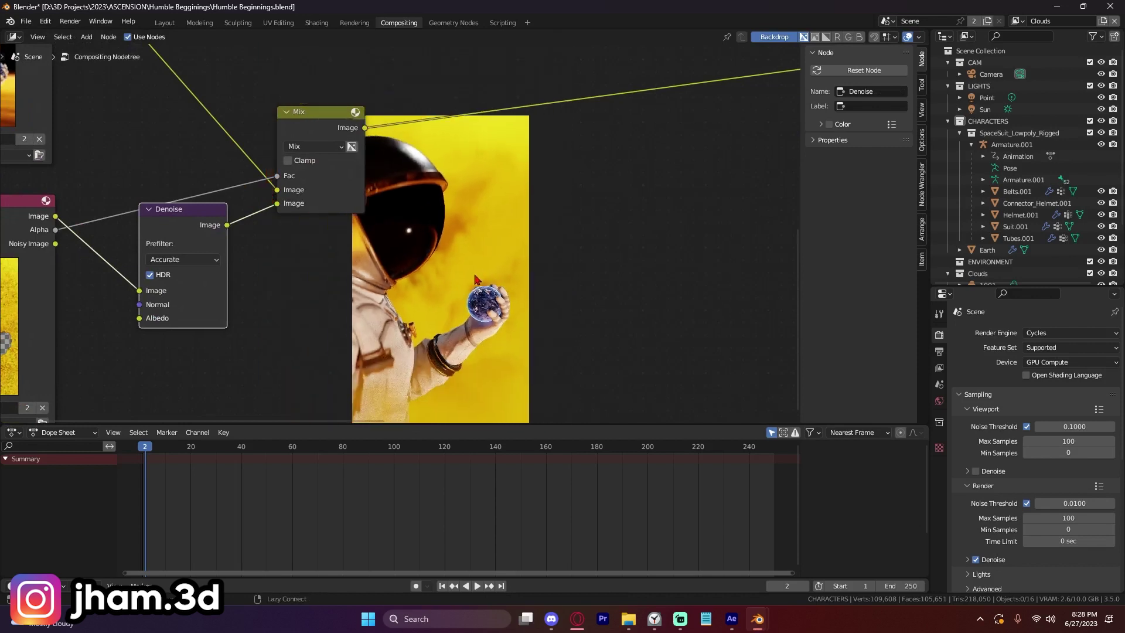